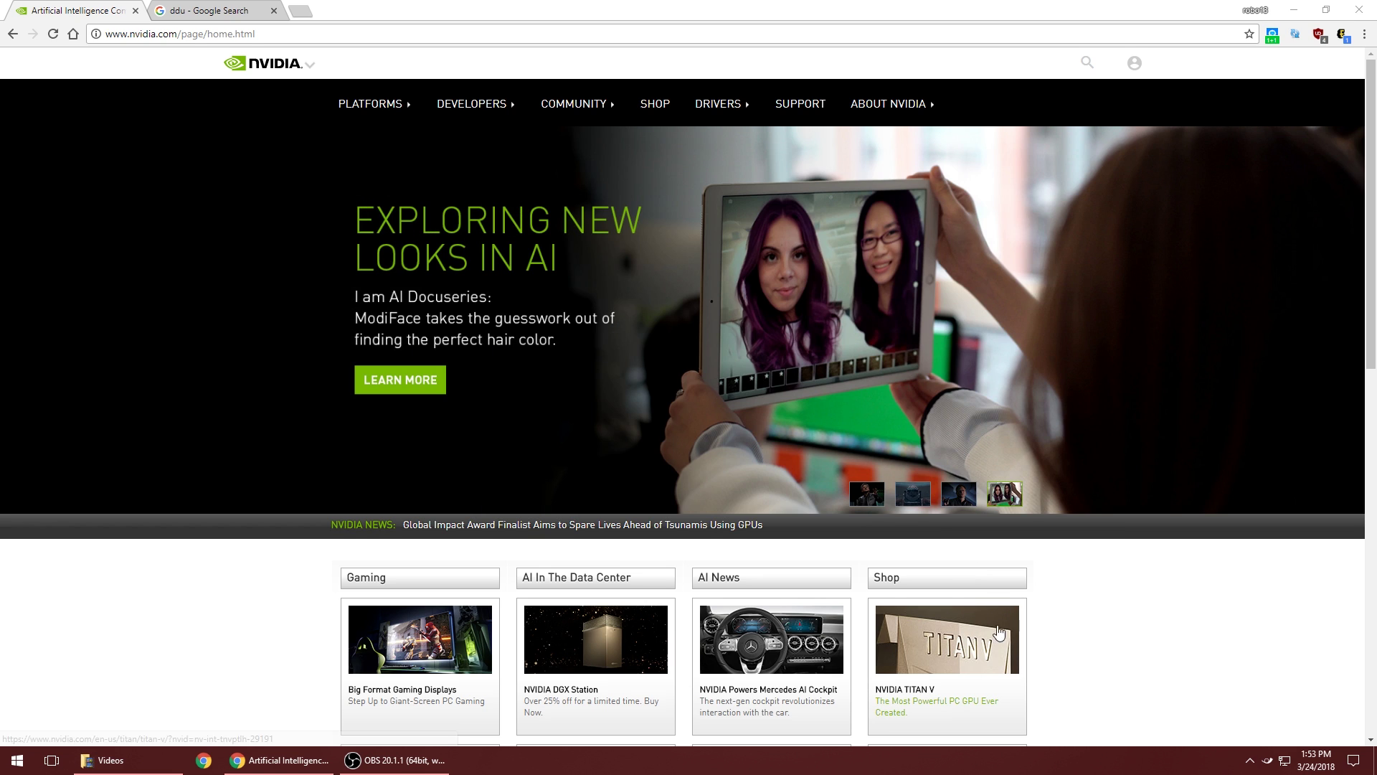
# Open the All NVIDIA Drivers download page from the Drivers menu.
pyautogui.click(1207, 642)
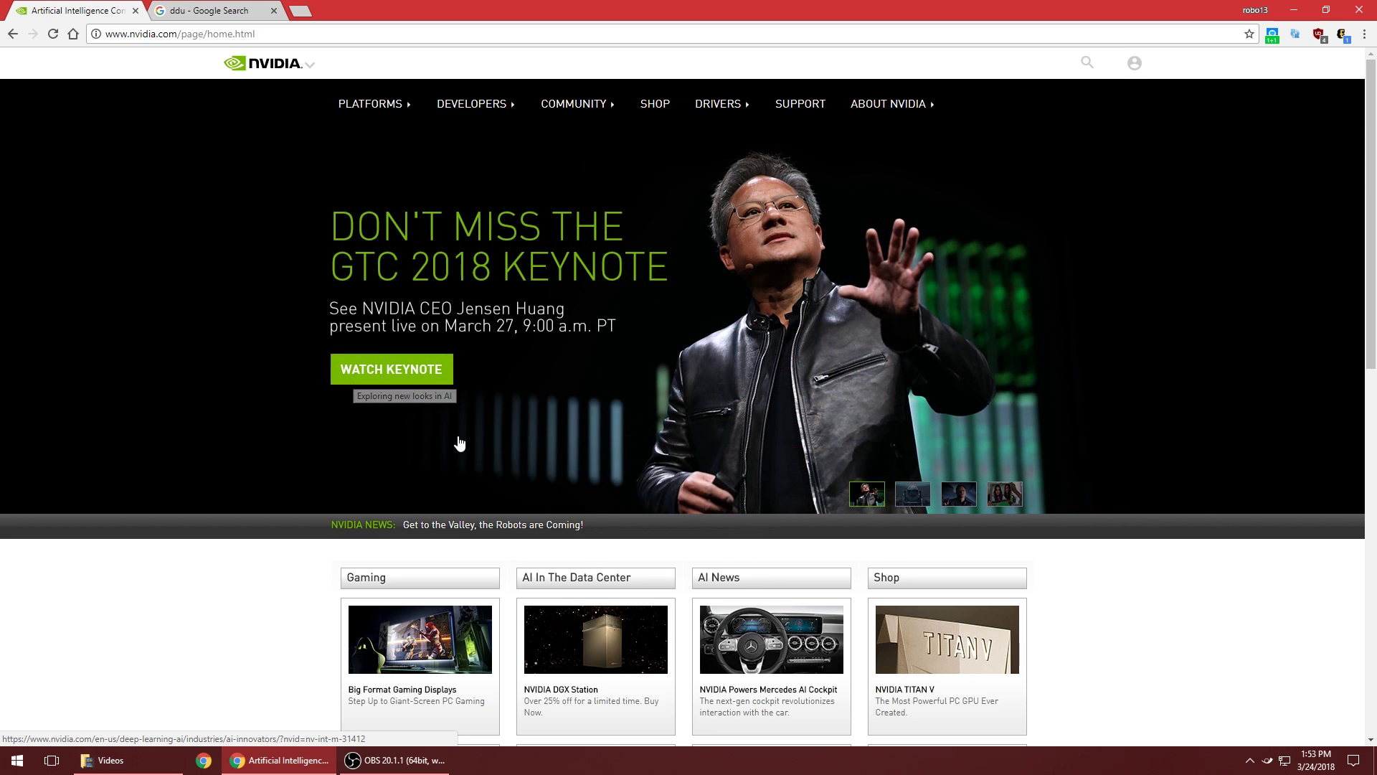
pyautogui.moveTo(393, 115)
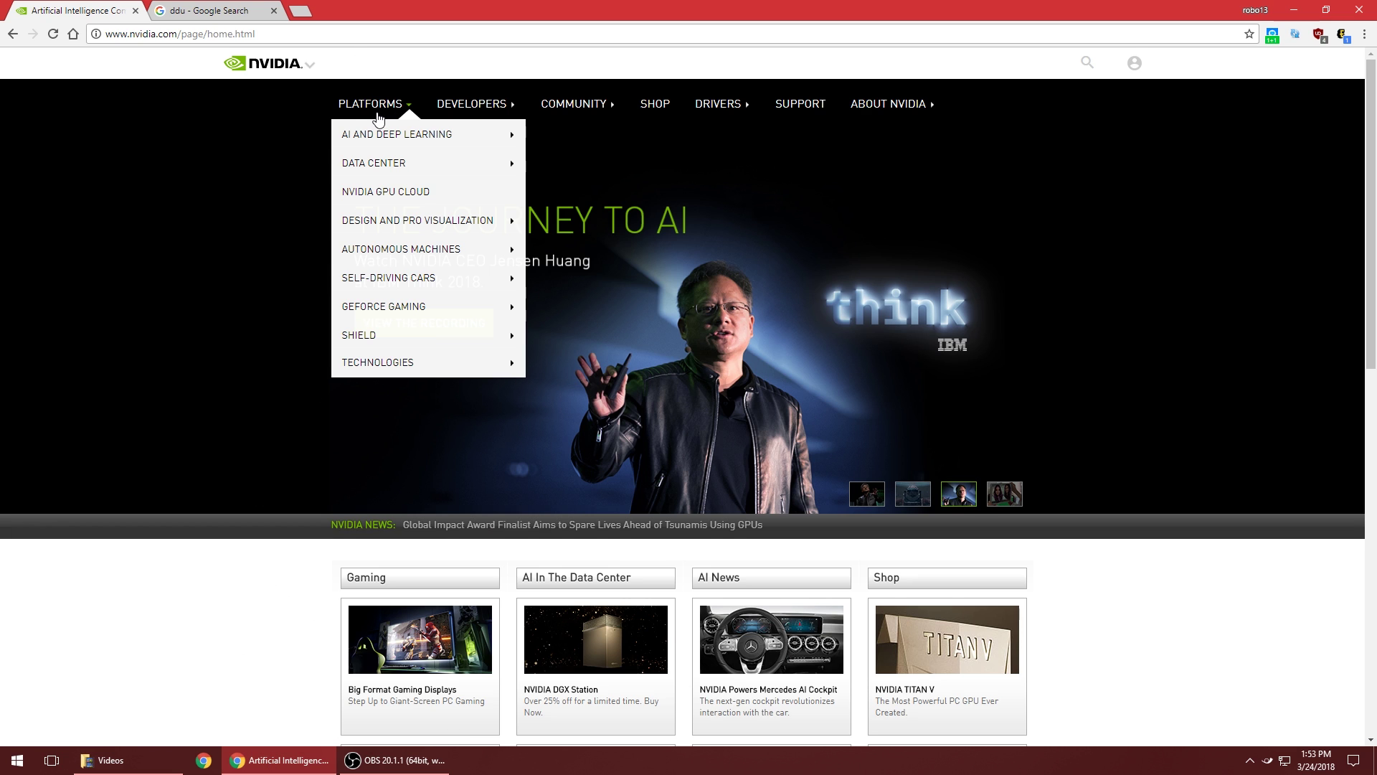
pyautogui.moveTo(449, 307)
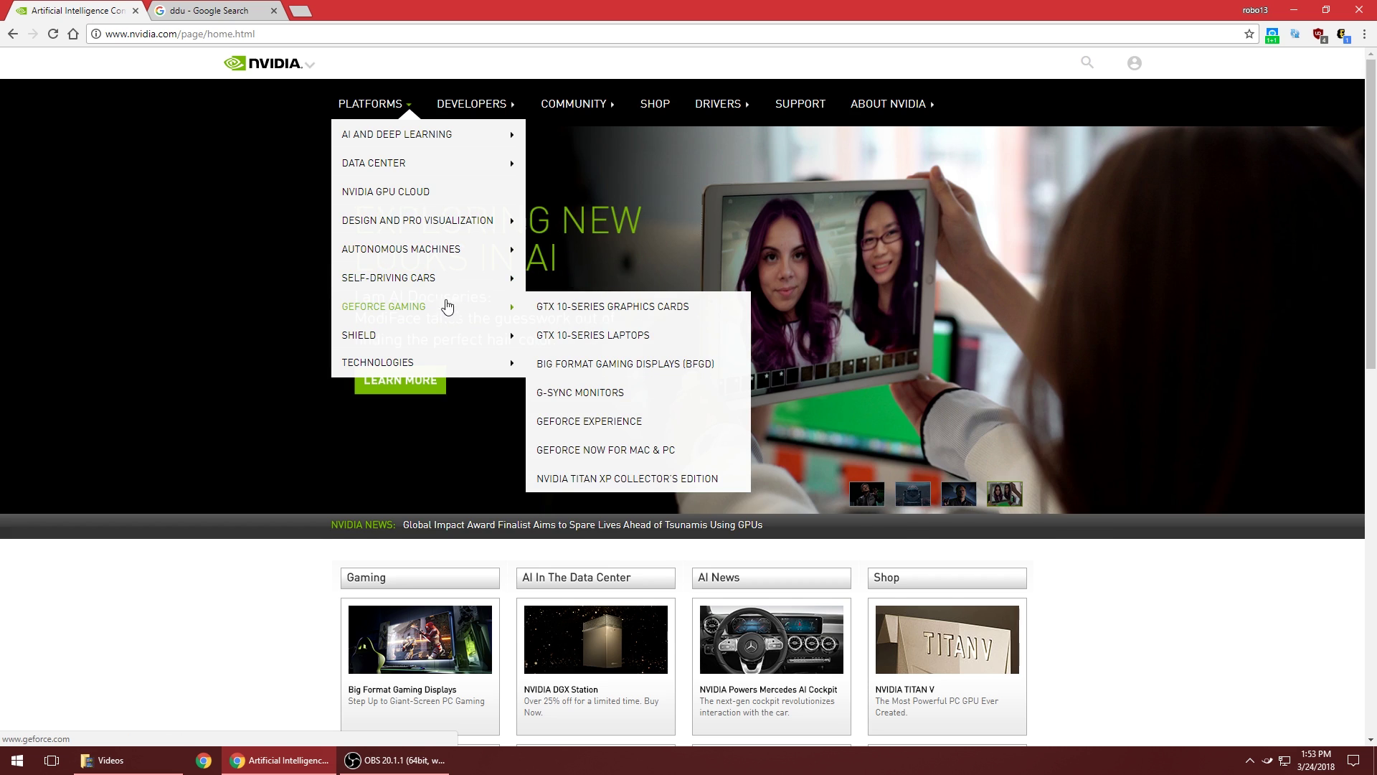
pyautogui.moveTo(731, 101)
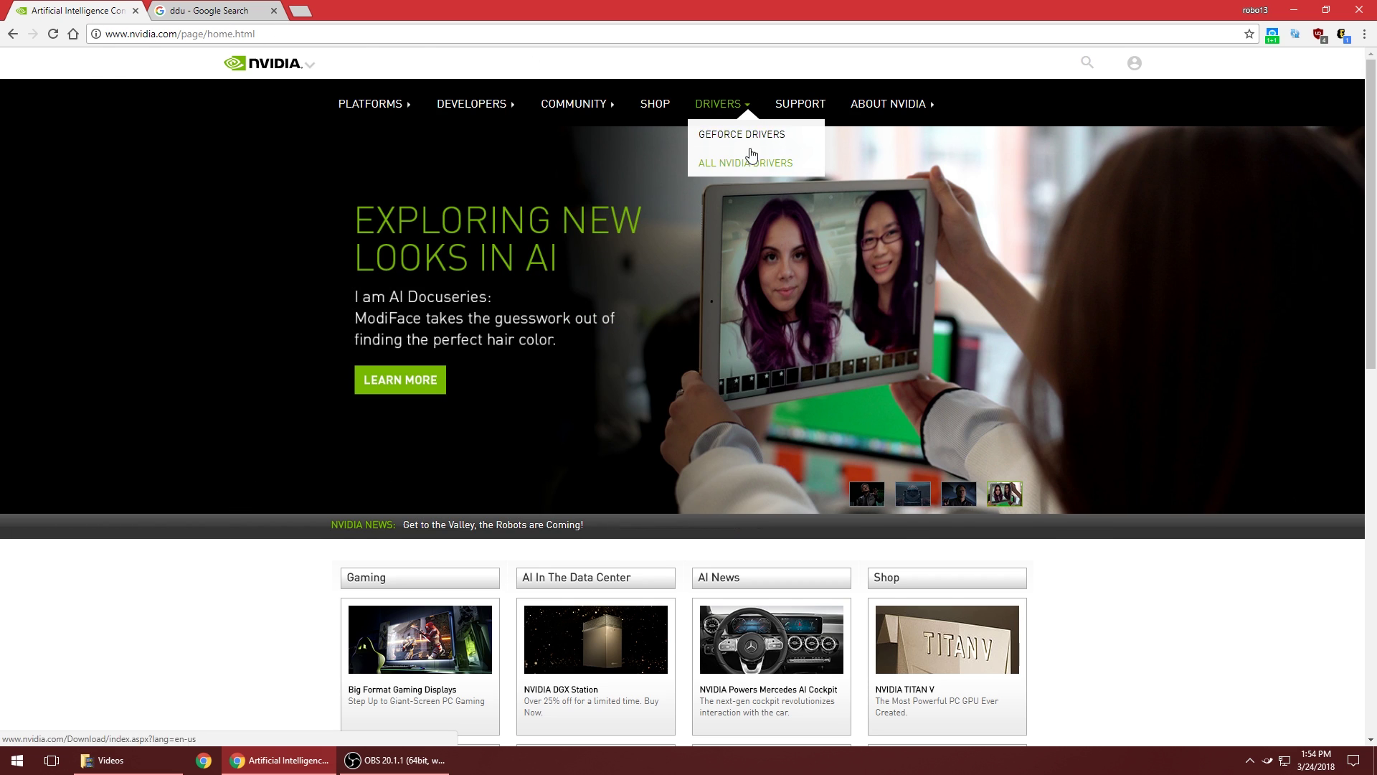
pyautogui.click(732, 165)
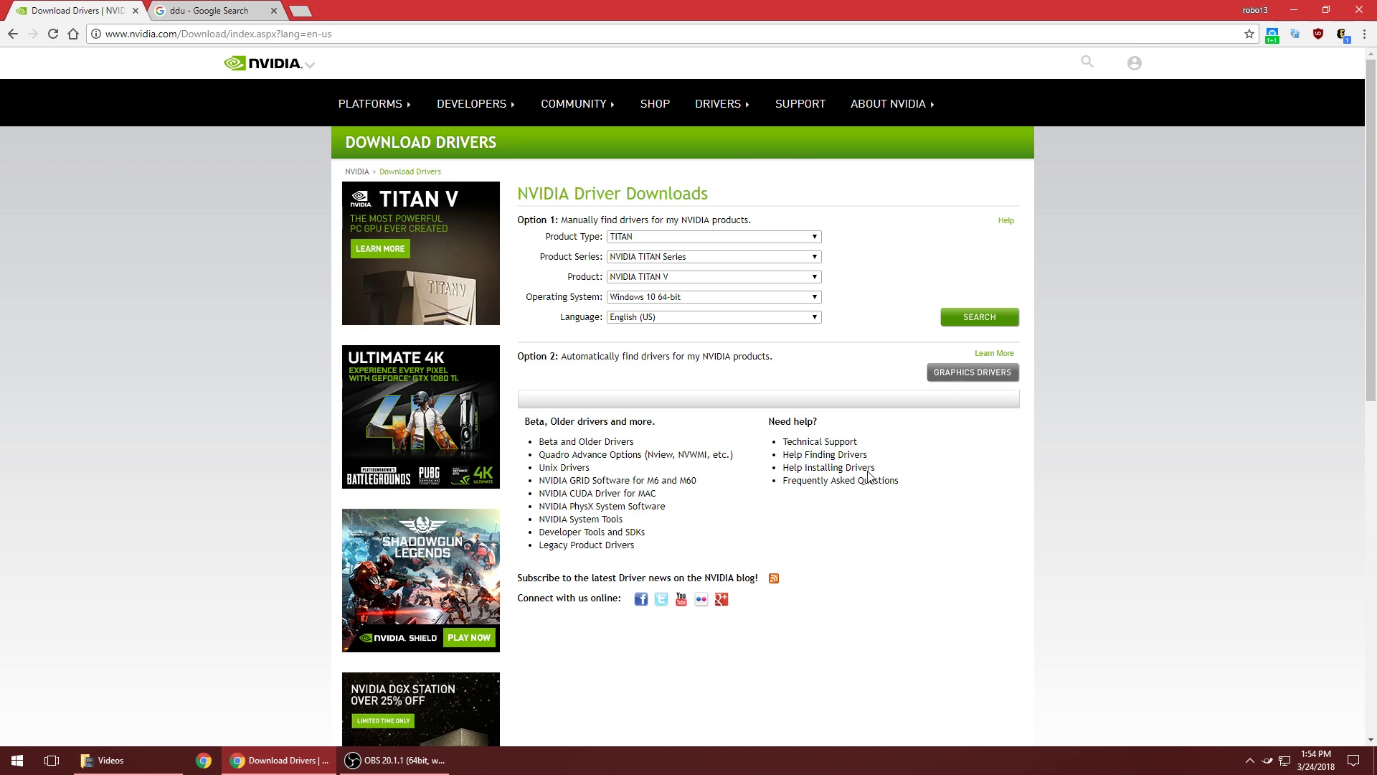
# Choose GeForce, GeForce 600 Series, GeForce GTX 680 and Windows 10 64-bit in the driver search.
pyautogui.click(691, 237)
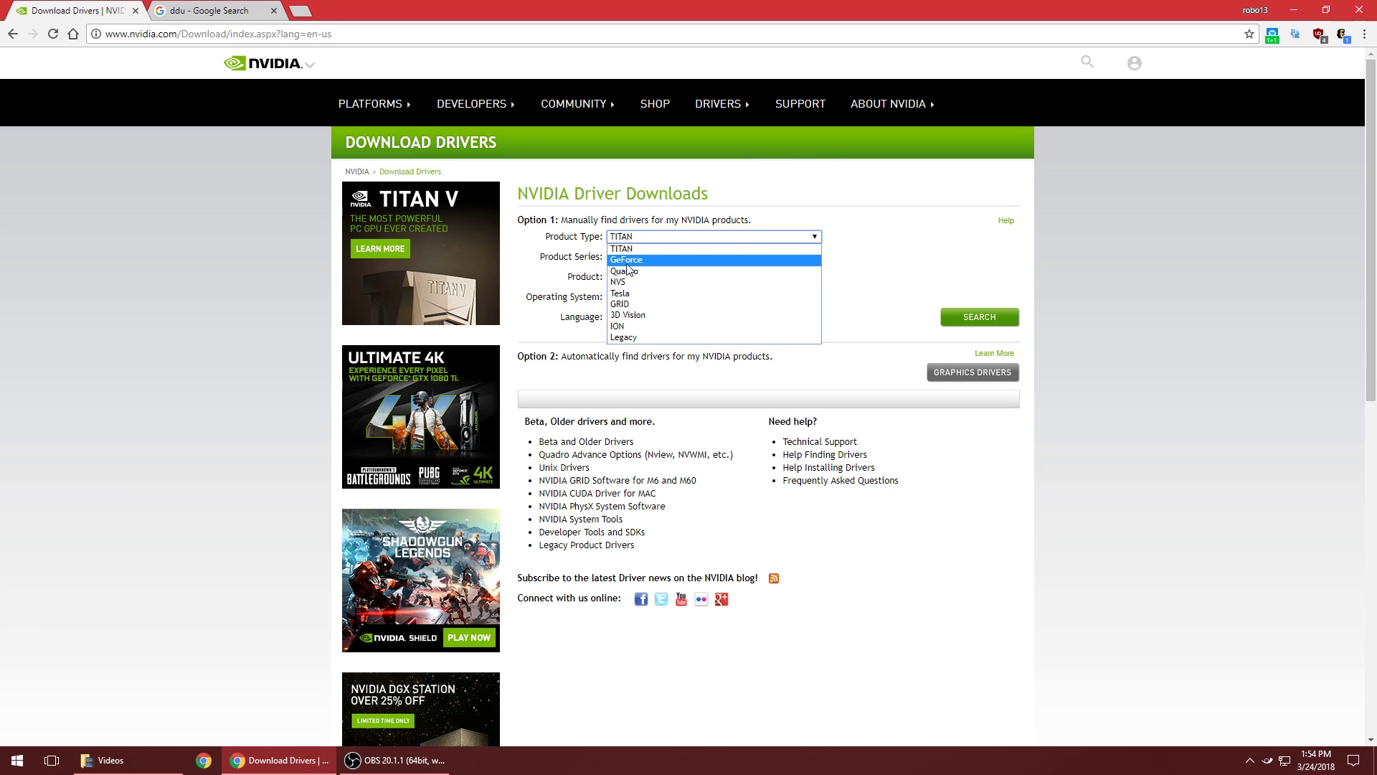
pyautogui.click(640, 259)
pyautogui.click(673, 257)
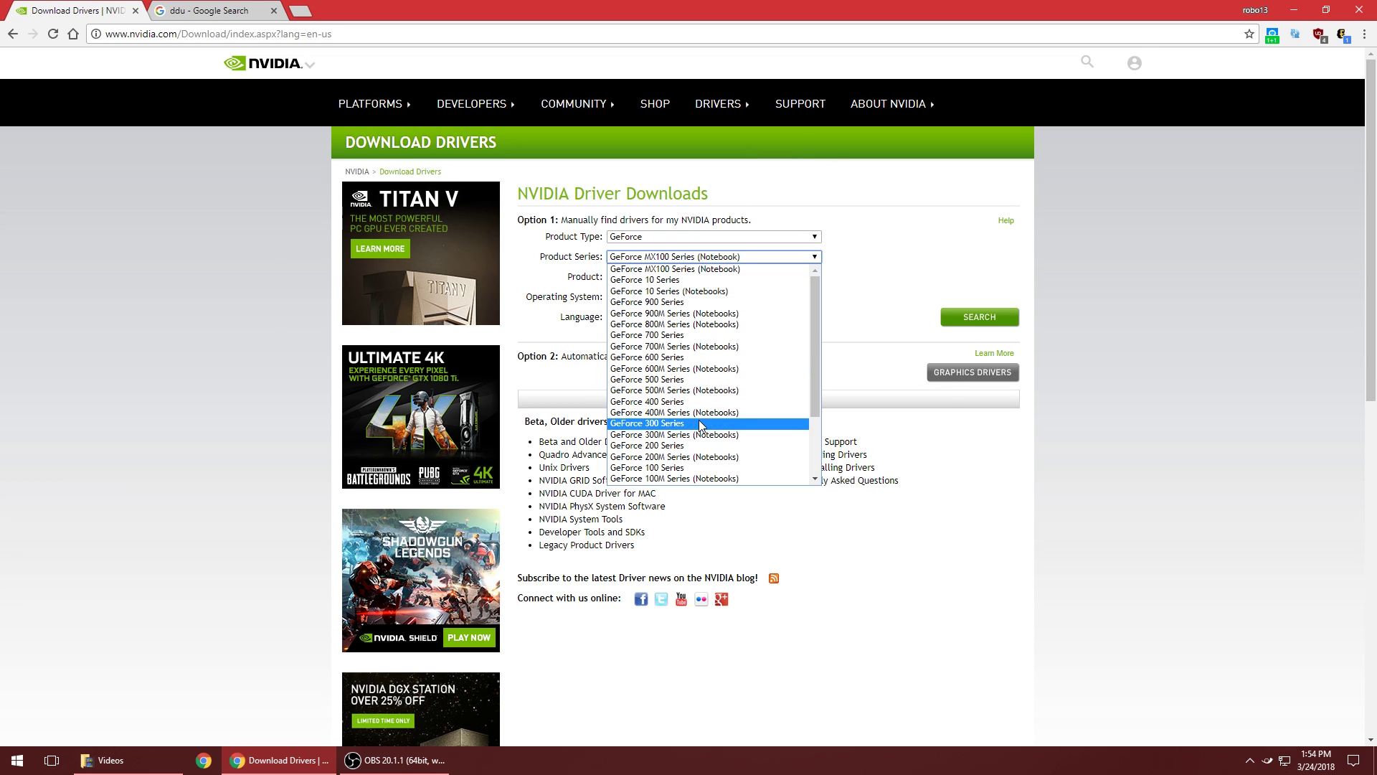
pyautogui.click(667, 357)
pyautogui.click(682, 277)
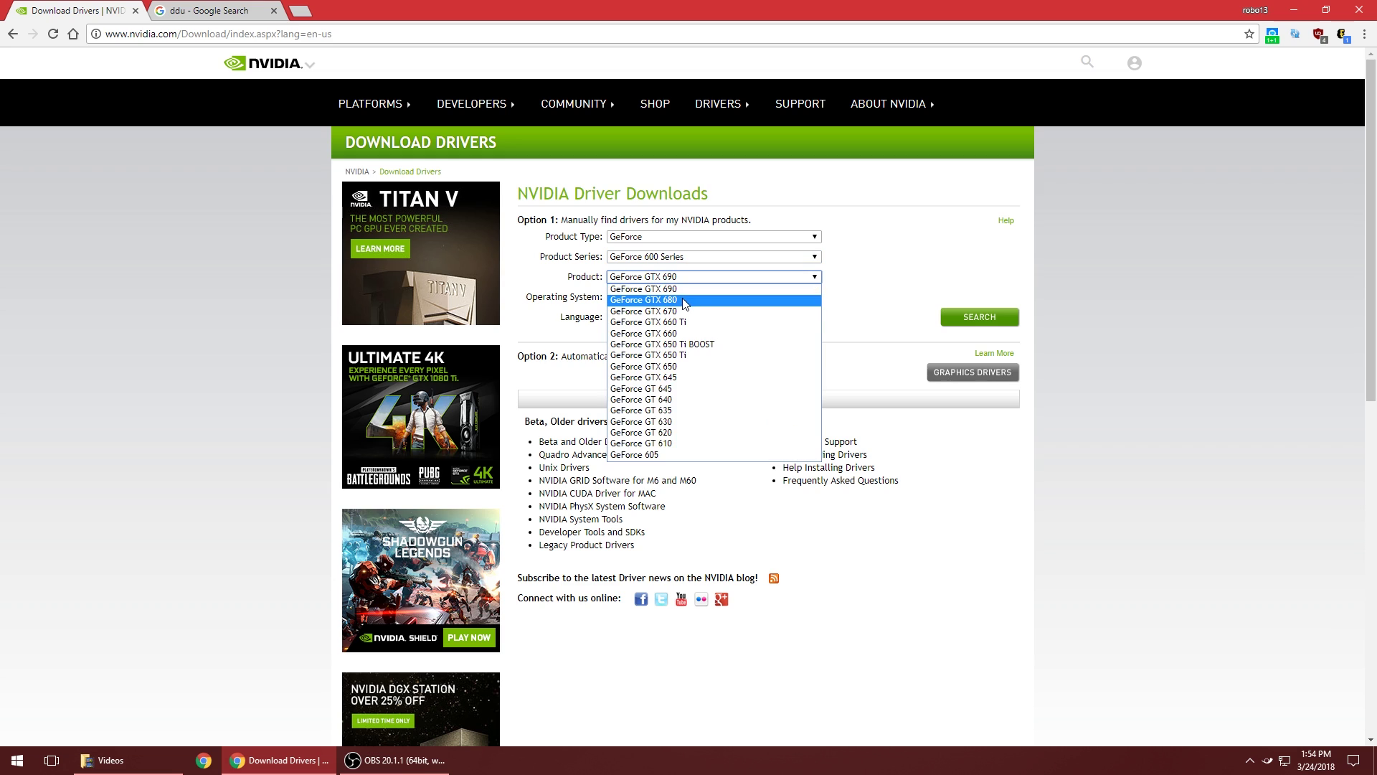
pyautogui.click(684, 302)
pyautogui.click(682, 298)
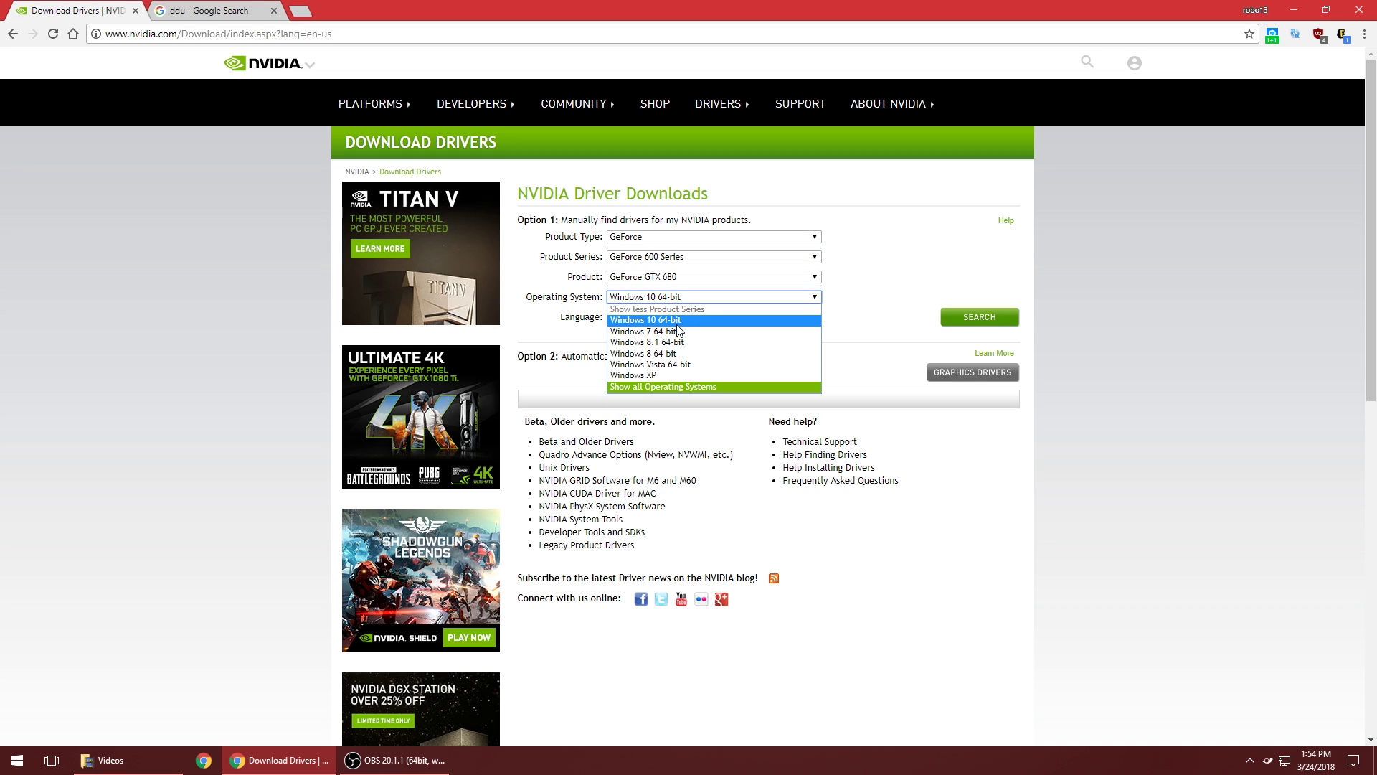
pyautogui.click(677, 321)
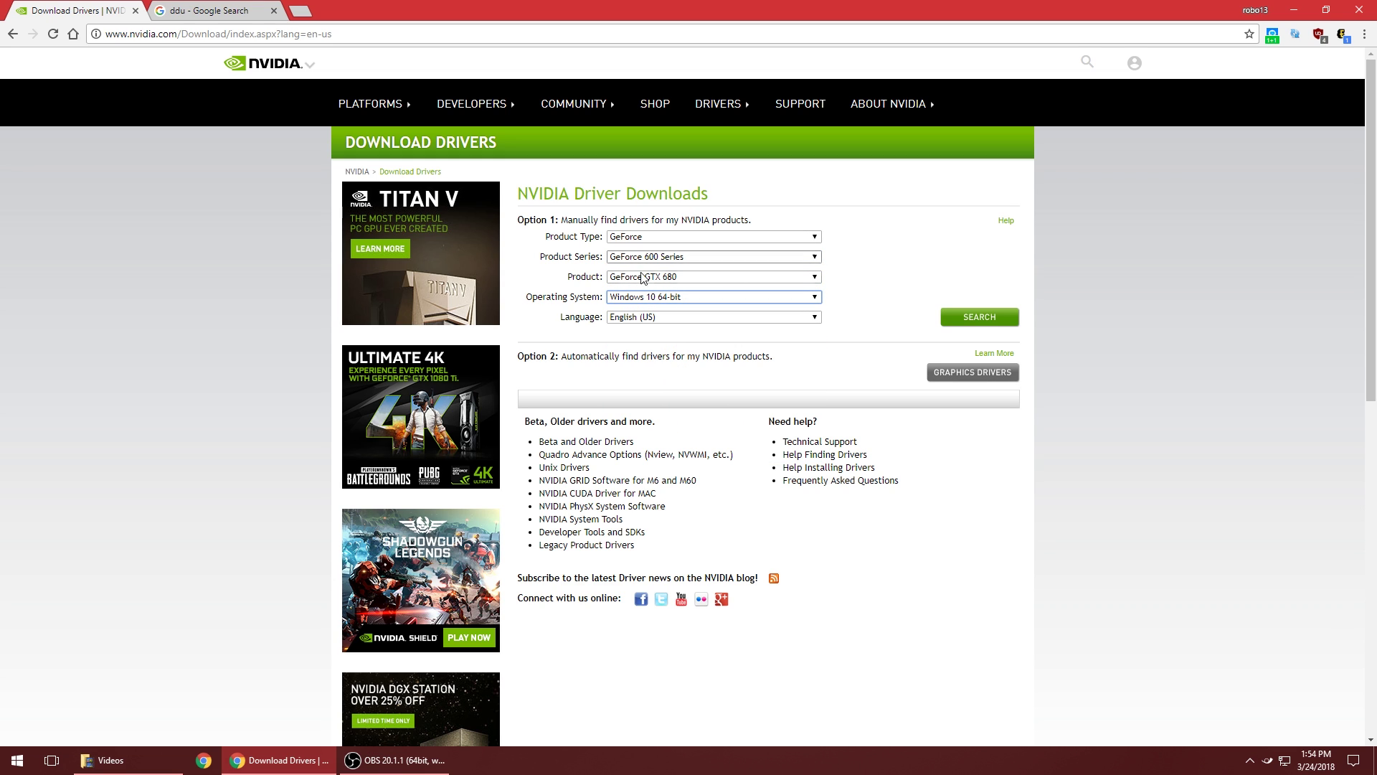
# Search, then download GeForce Game Ready driver 391.24 and return to the ddu Google results.
pyautogui.click(954, 316)
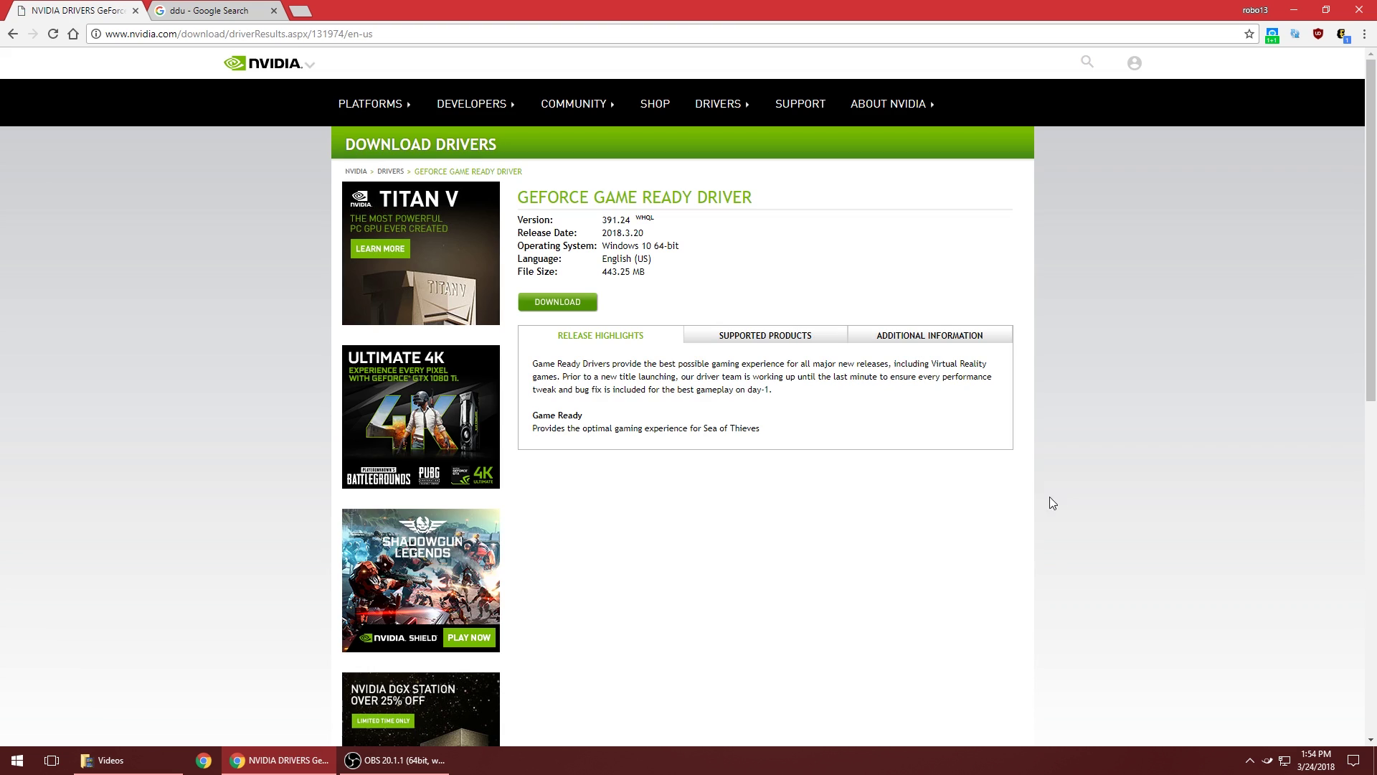
pyautogui.scroll(-6, 761, 574)
pyautogui.scroll(6, 761, 571)
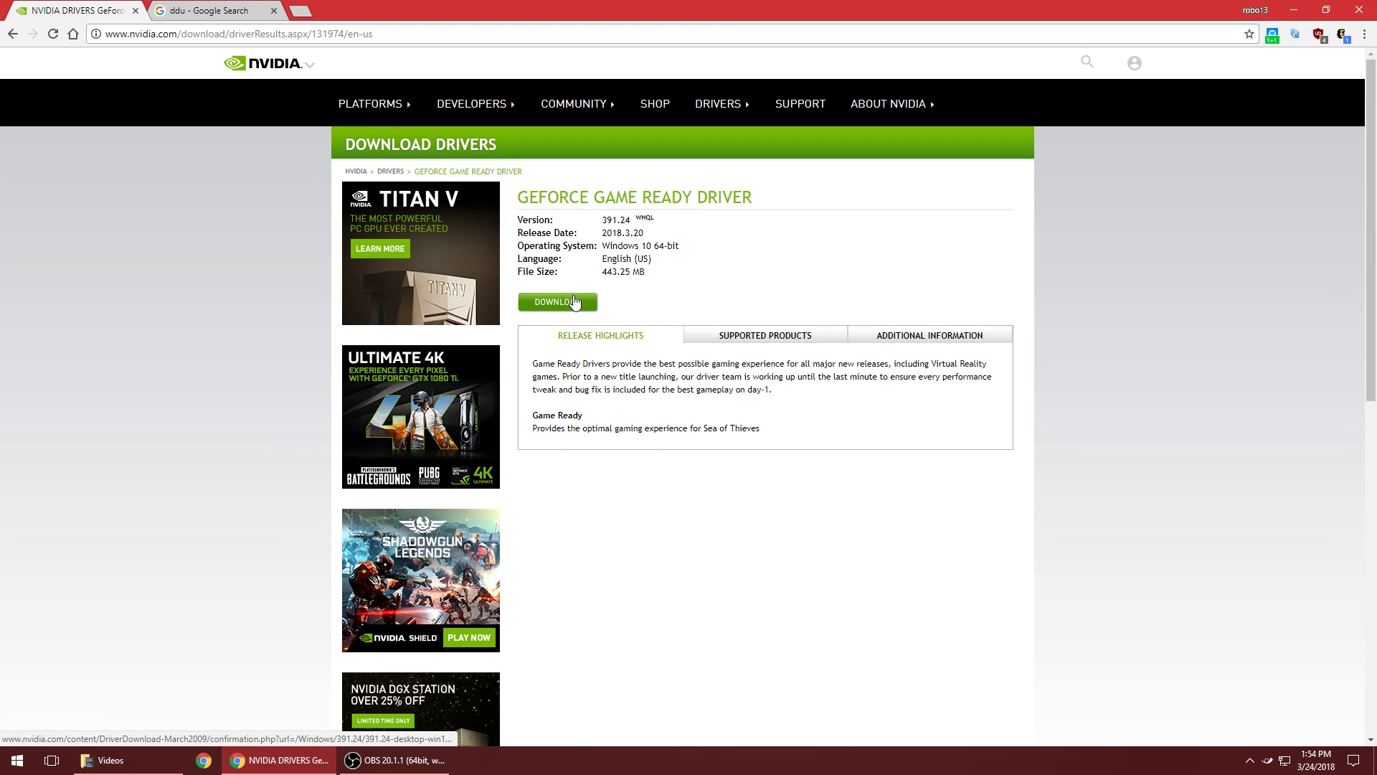
pyautogui.click(552, 302)
pyautogui.click(650, 280)
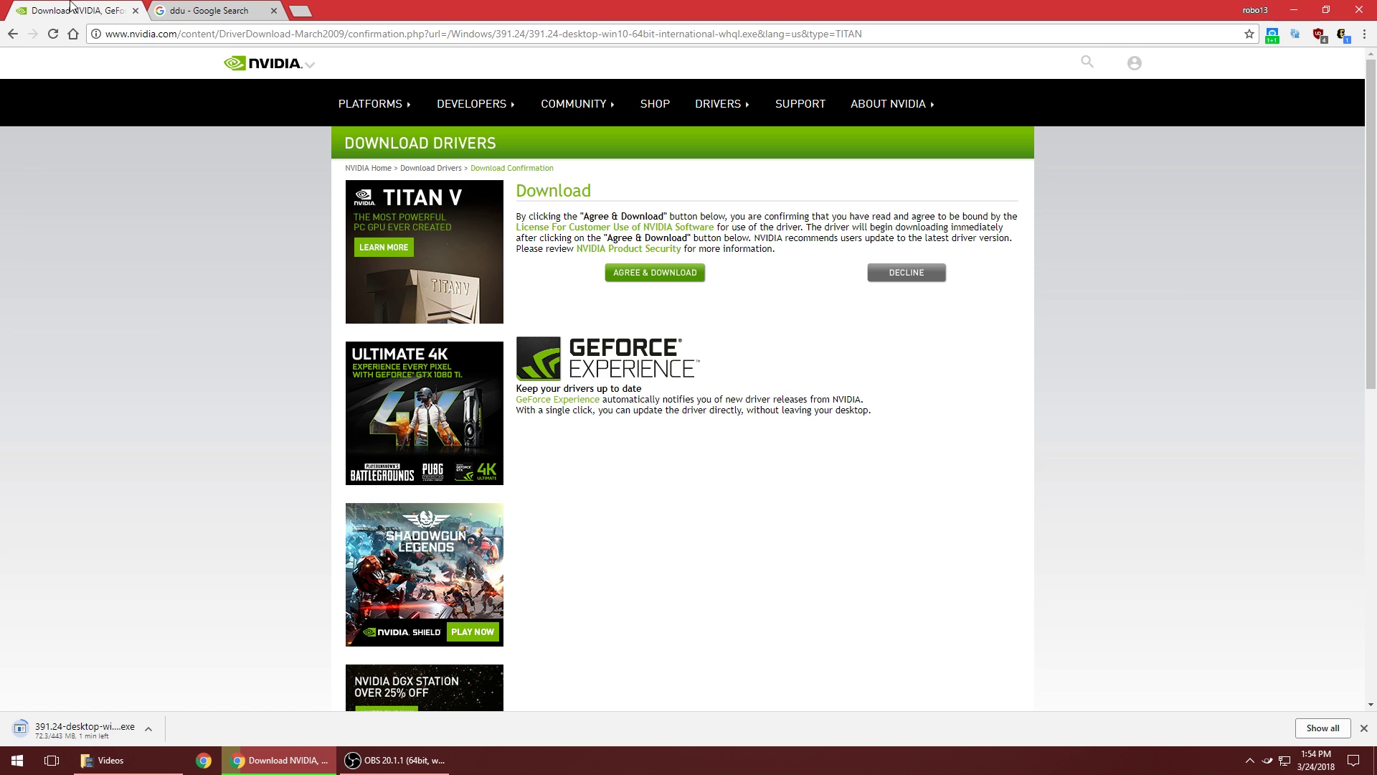
pyautogui.hotkey('ctrl', 'Tab')
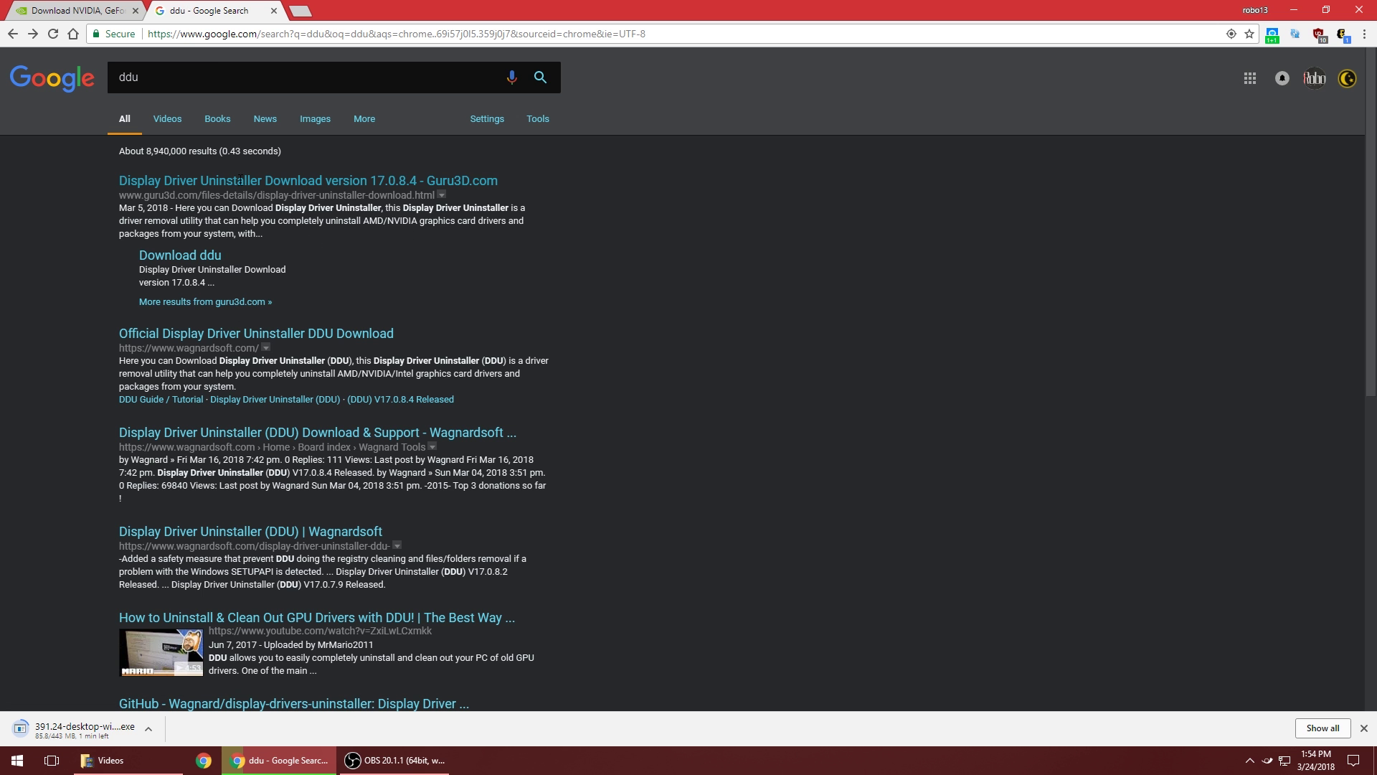
# Open the guru3d.com Display Driver Uninstaller 17.0.8.4 result and scroll down to its download mirrors.
pyautogui.click(255, 185)
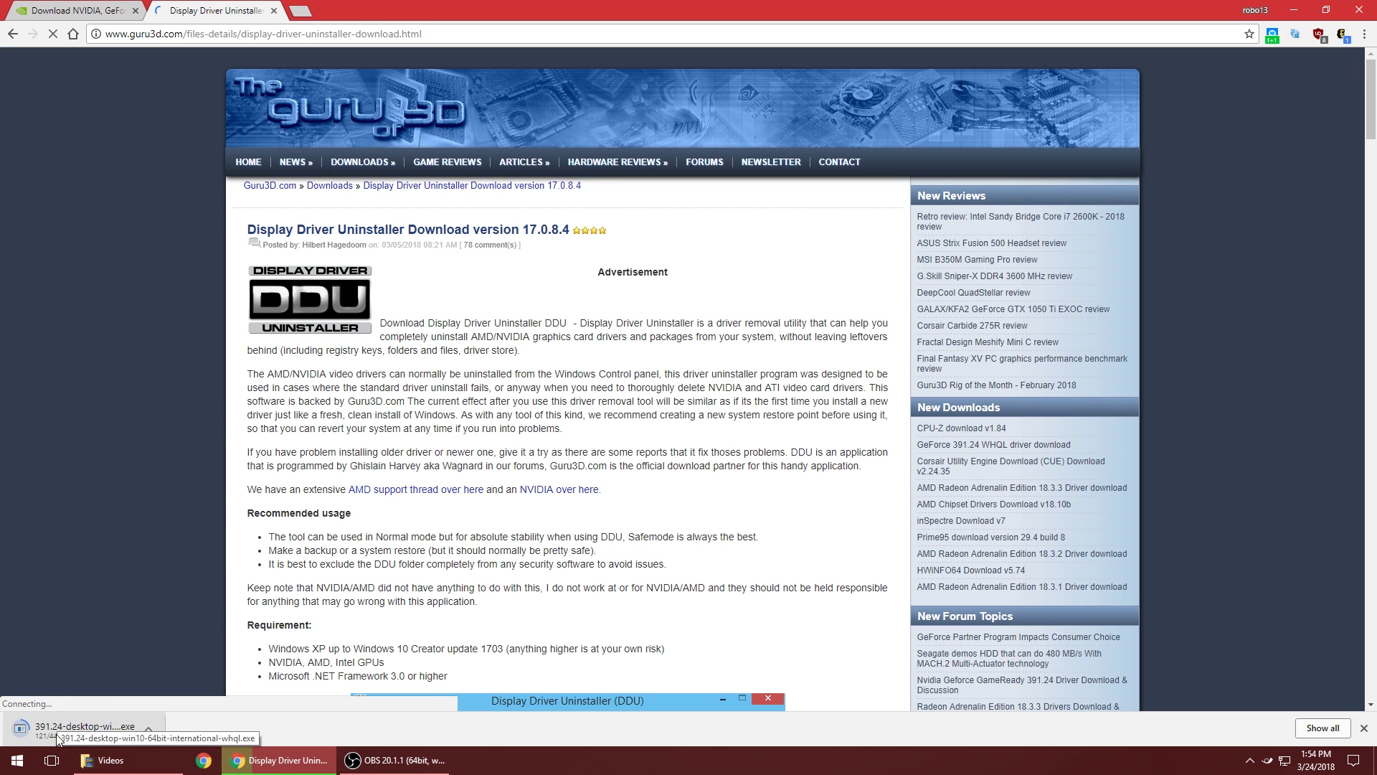
pyautogui.scroll(-5, 154, 527)
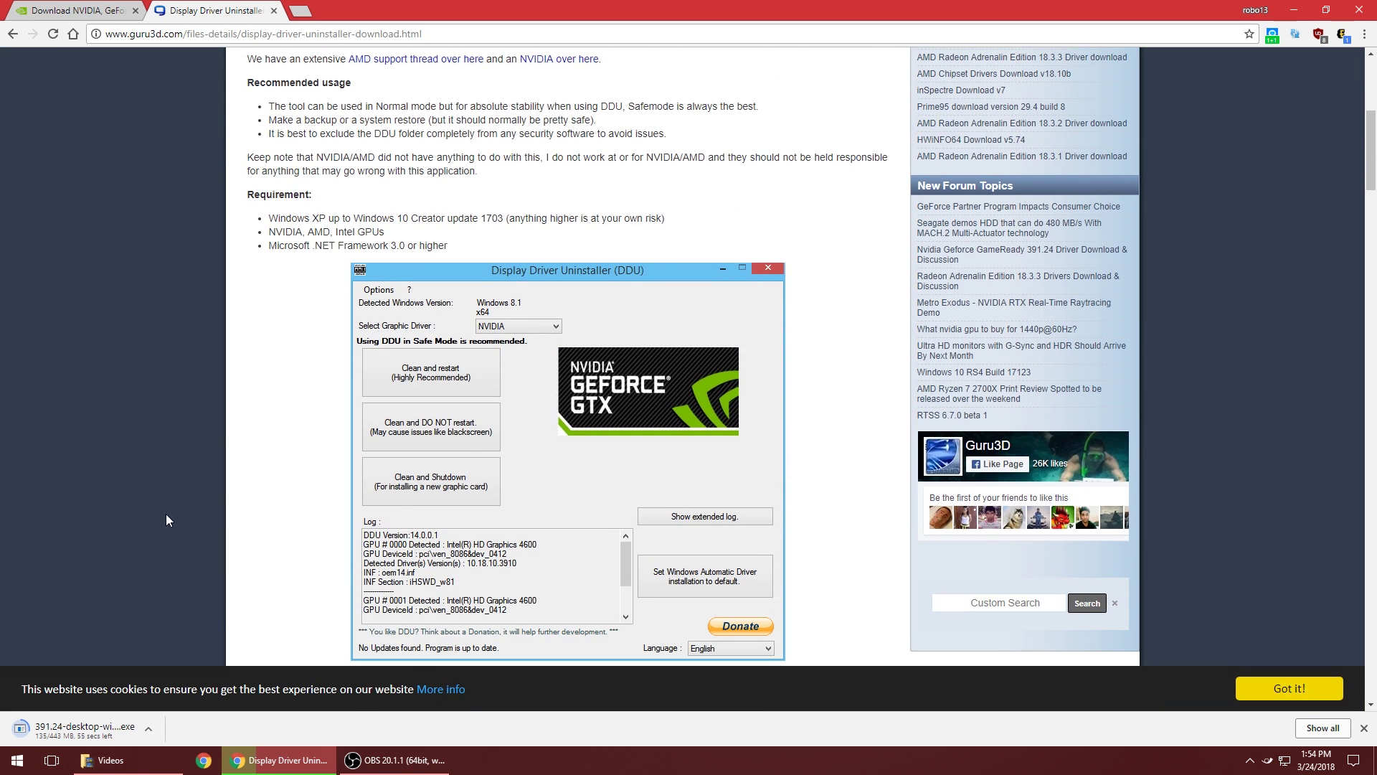
pyautogui.scroll(3, 166, 514)
pyautogui.moveTo(130, 34); pyautogui.dragTo(162, 33)
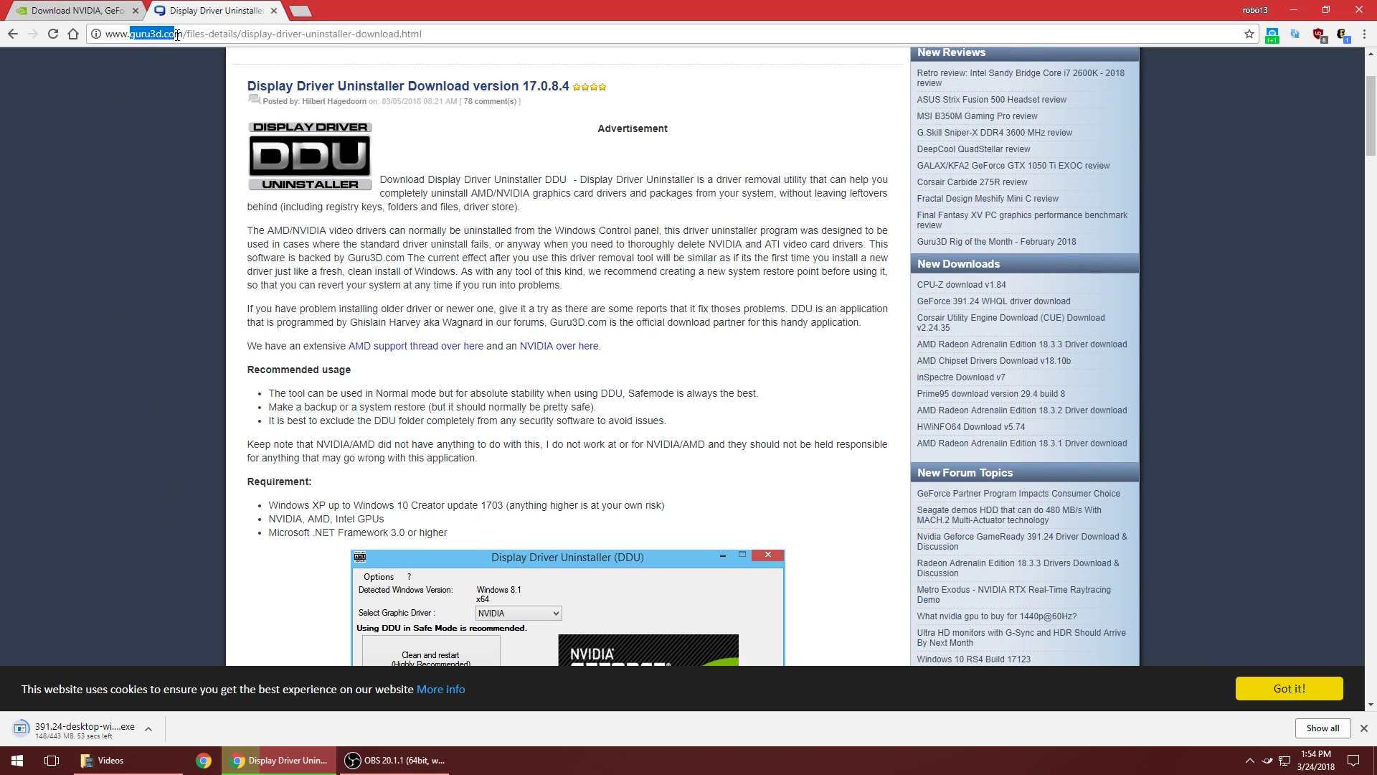
pyautogui.scroll(1, 197, 403)
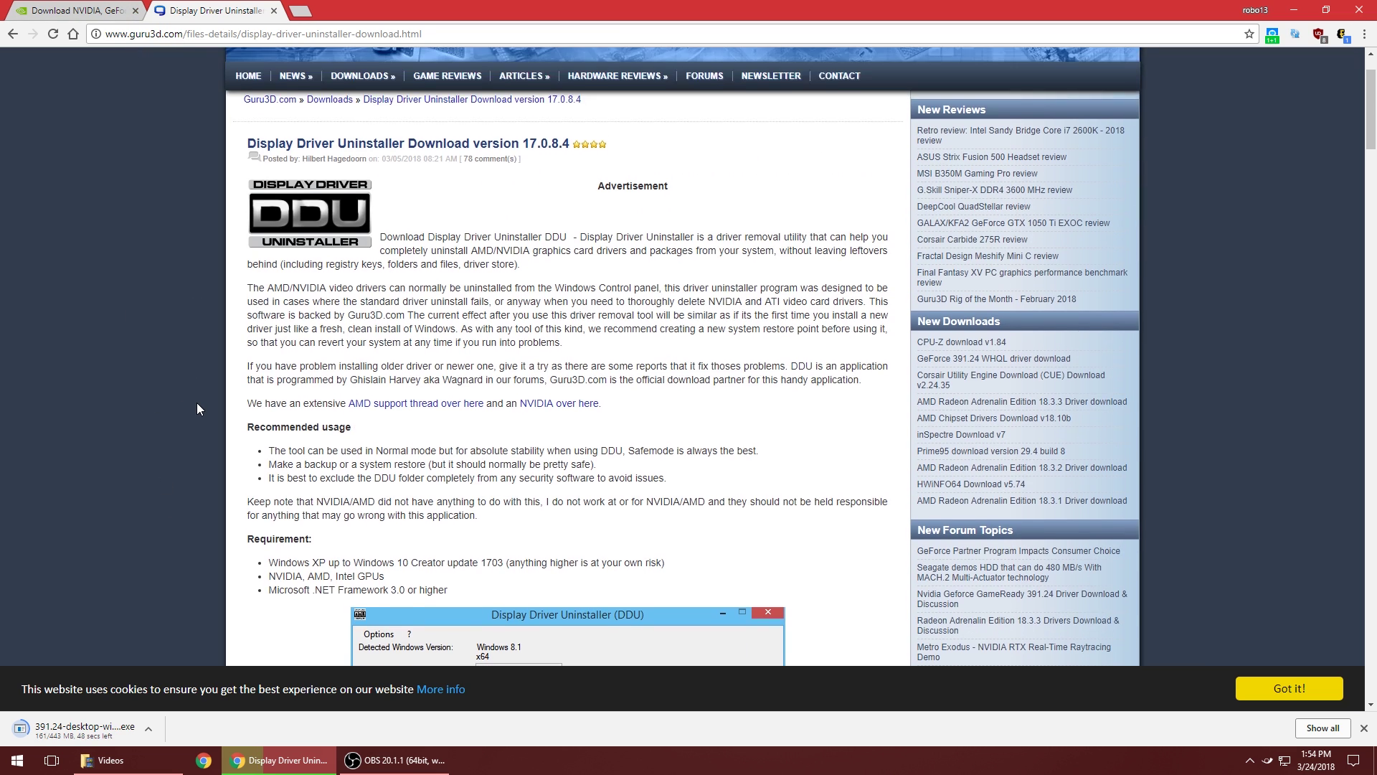
pyautogui.hotkey('alt', 'Left')
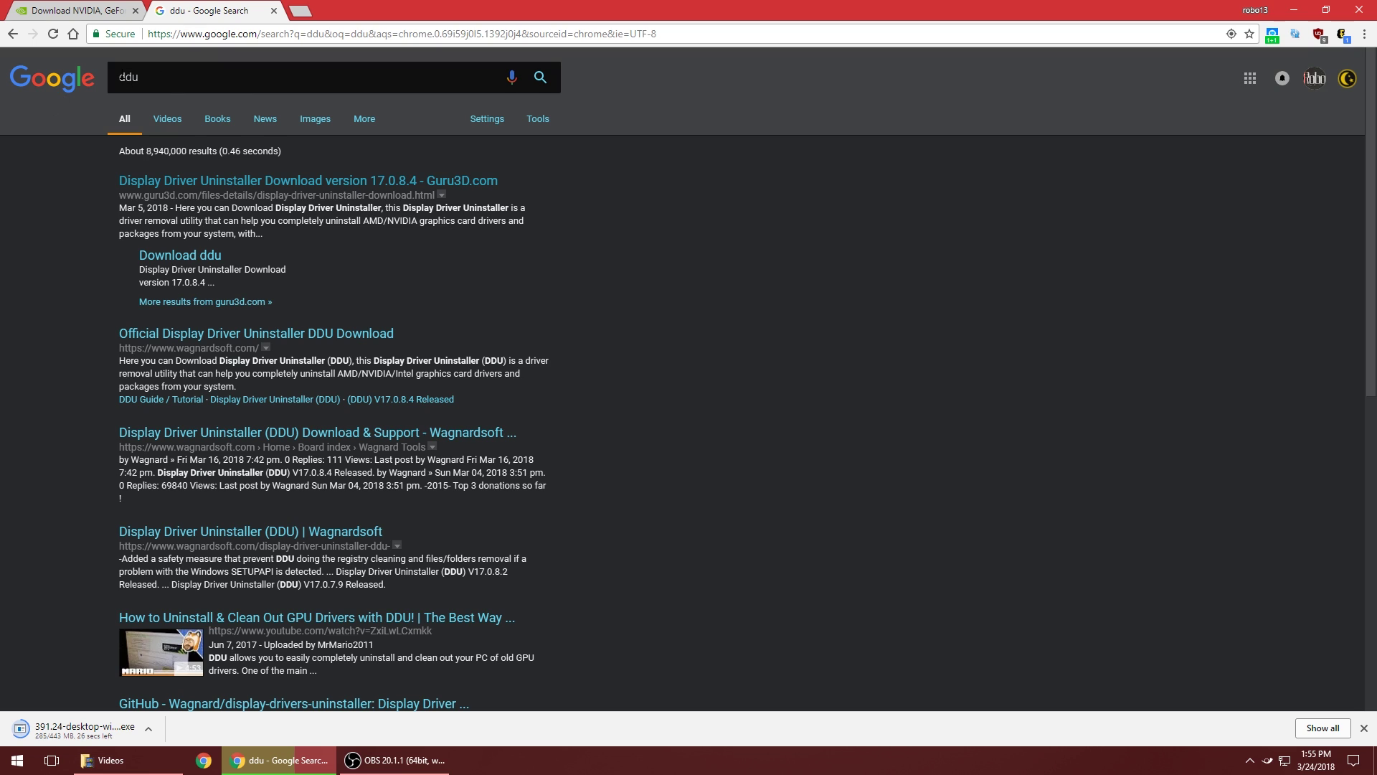
pyautogui.moveTo(143, 195); pyautogui.dragTo(204, 193)
pyautogui.click(240, 181)
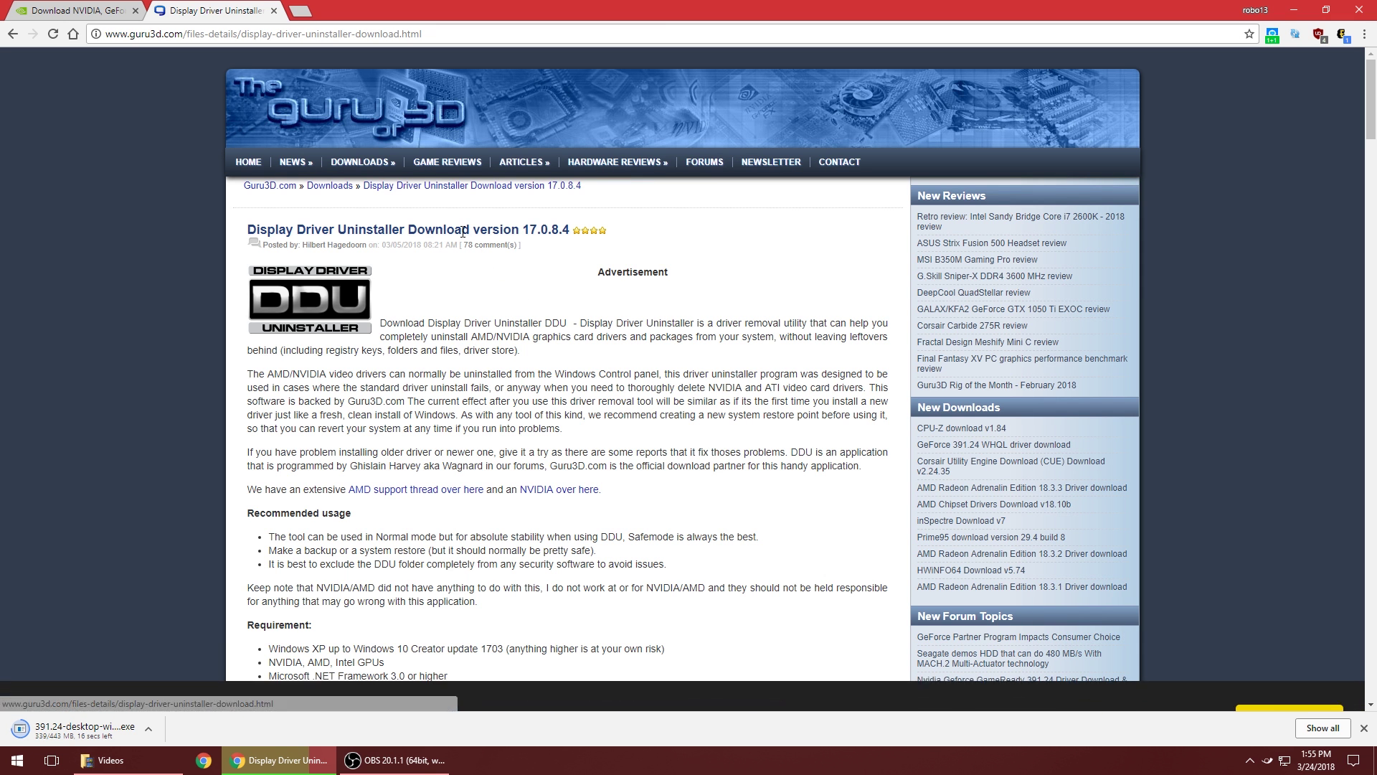
pyautogui.scroll(-10, 482, 343)
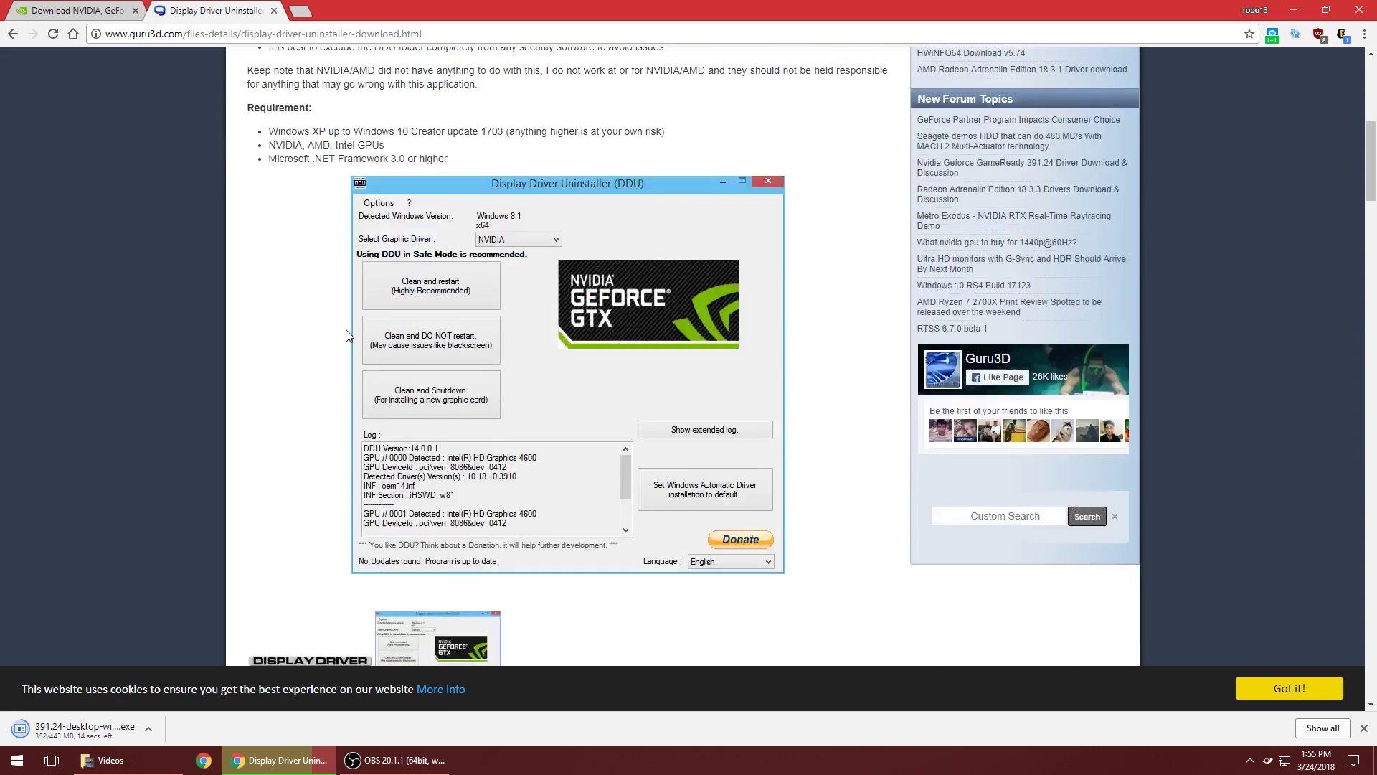
pyautogui.scroll(-3, 345, 334)
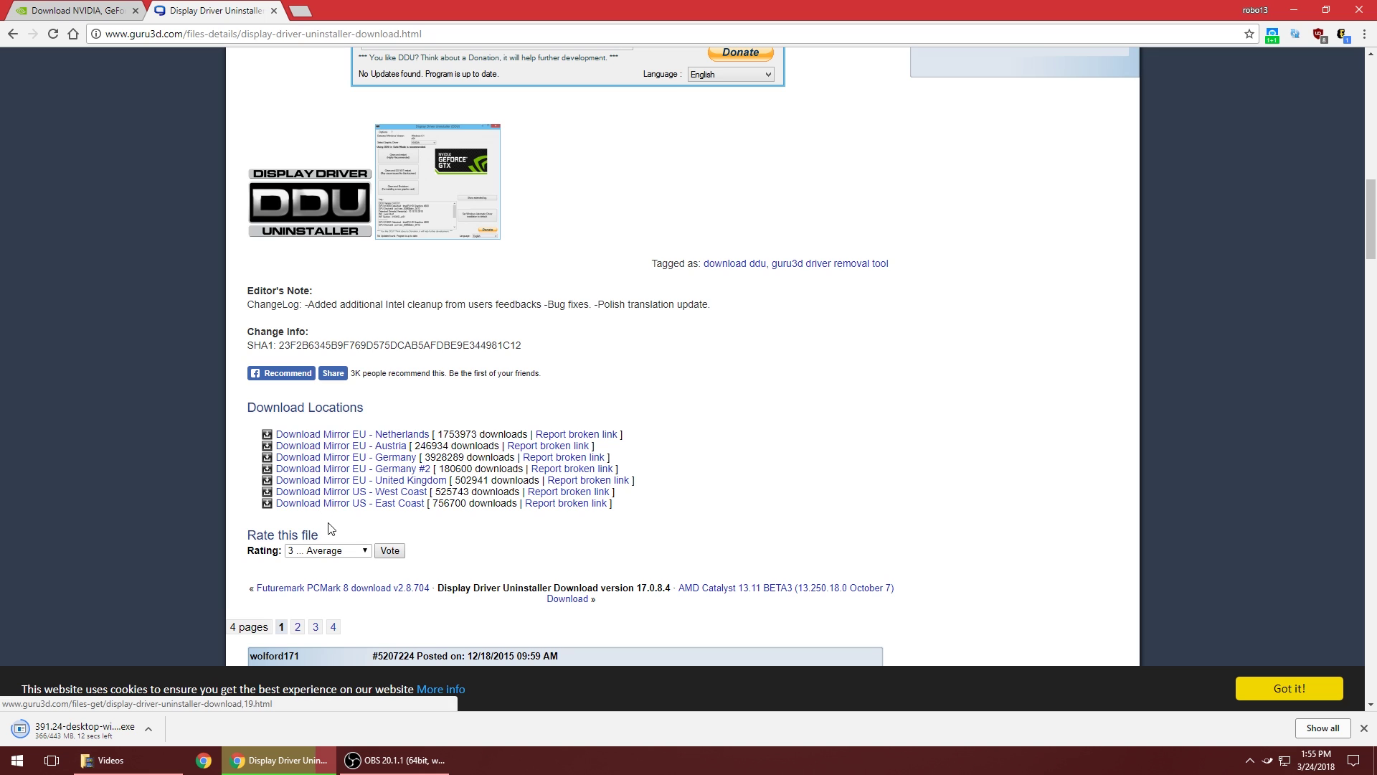
# Download [Guru3D.com]-DDU.zip from the US - East Coast mirror.
pyautogui.click(398, 505)
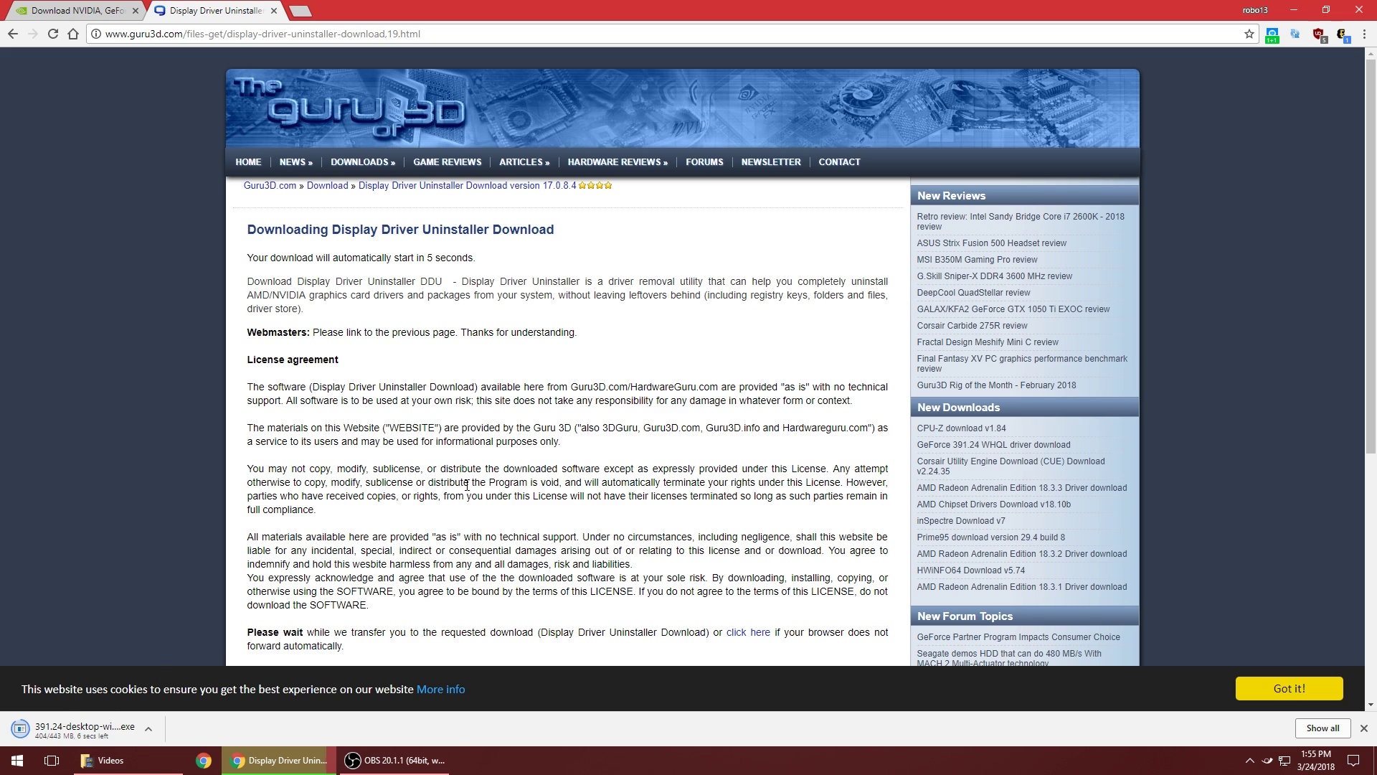
pyautogui.scroll(-5, 522, 486)
pyautogui.scroll(3, 524, 488)
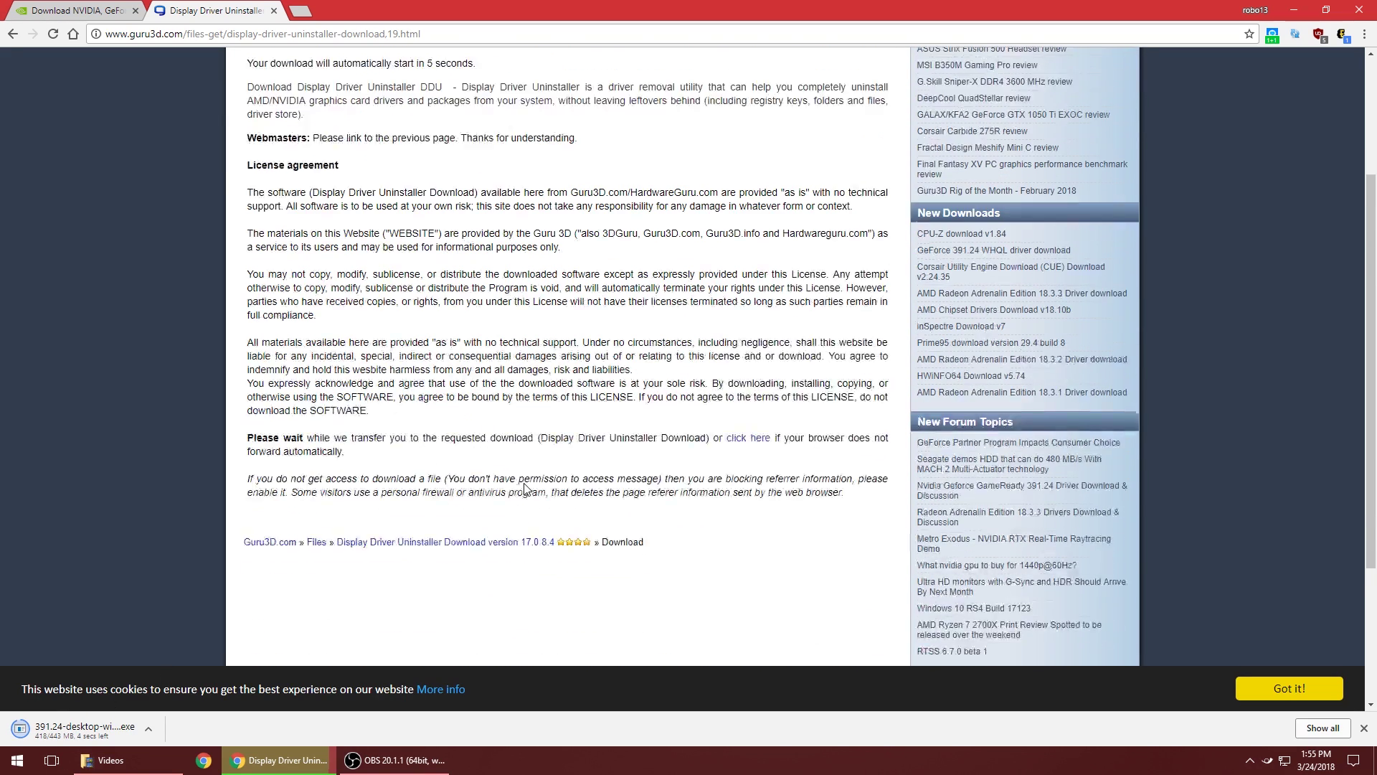
pyautogui.scroll(2, 527, 489)
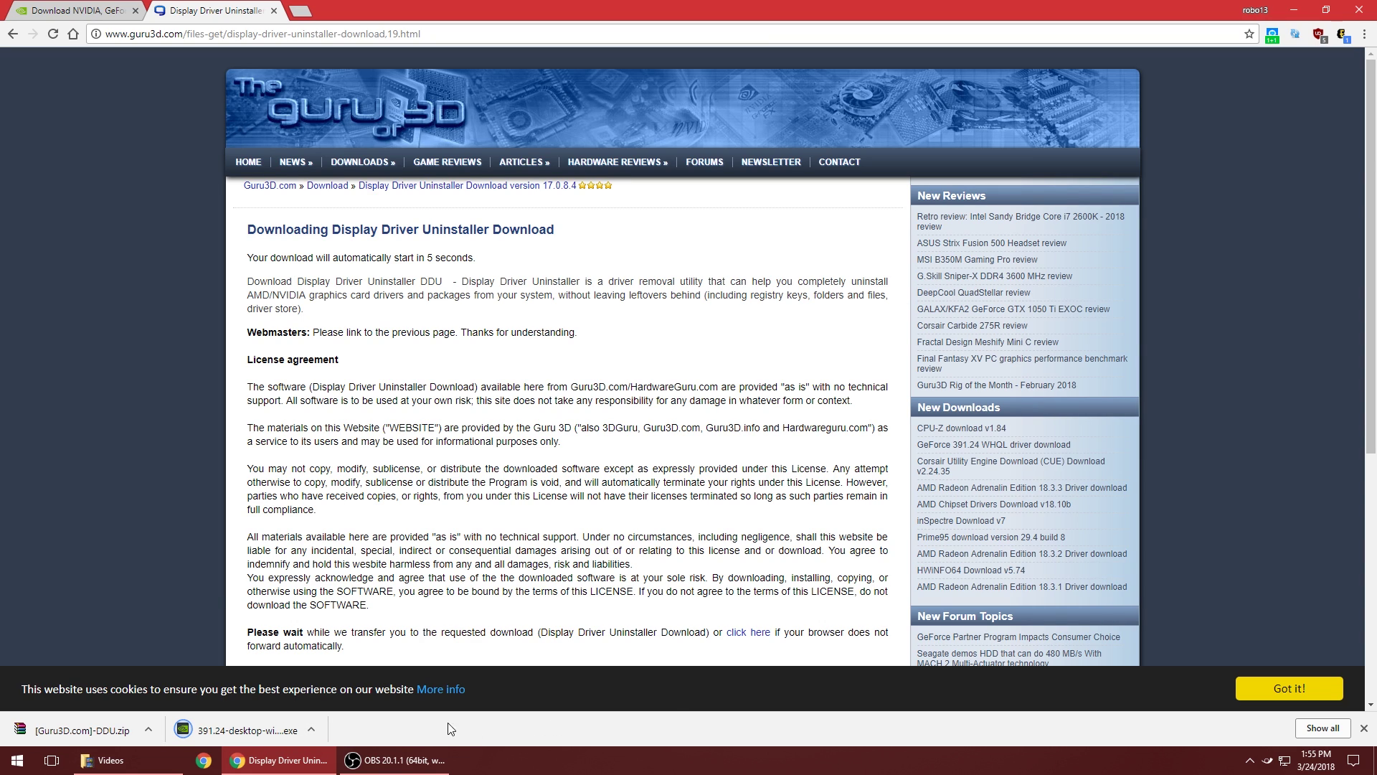
# Open [Guru3D.com]-DDU.zip in WinRAR and drag DDU v17.0.8.4.exe onto the desktop.
pyautogui.click(92, 732)
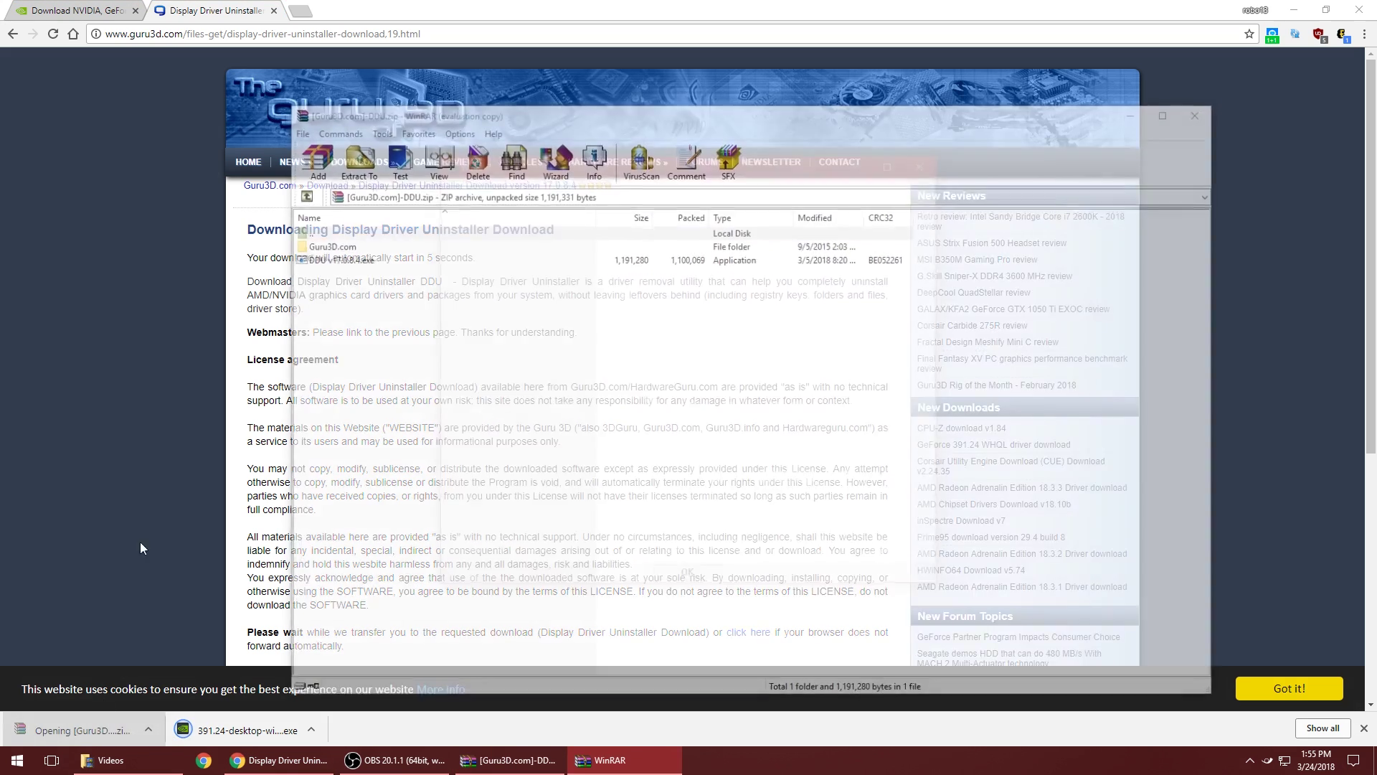
pyautogui.click(932, 170)
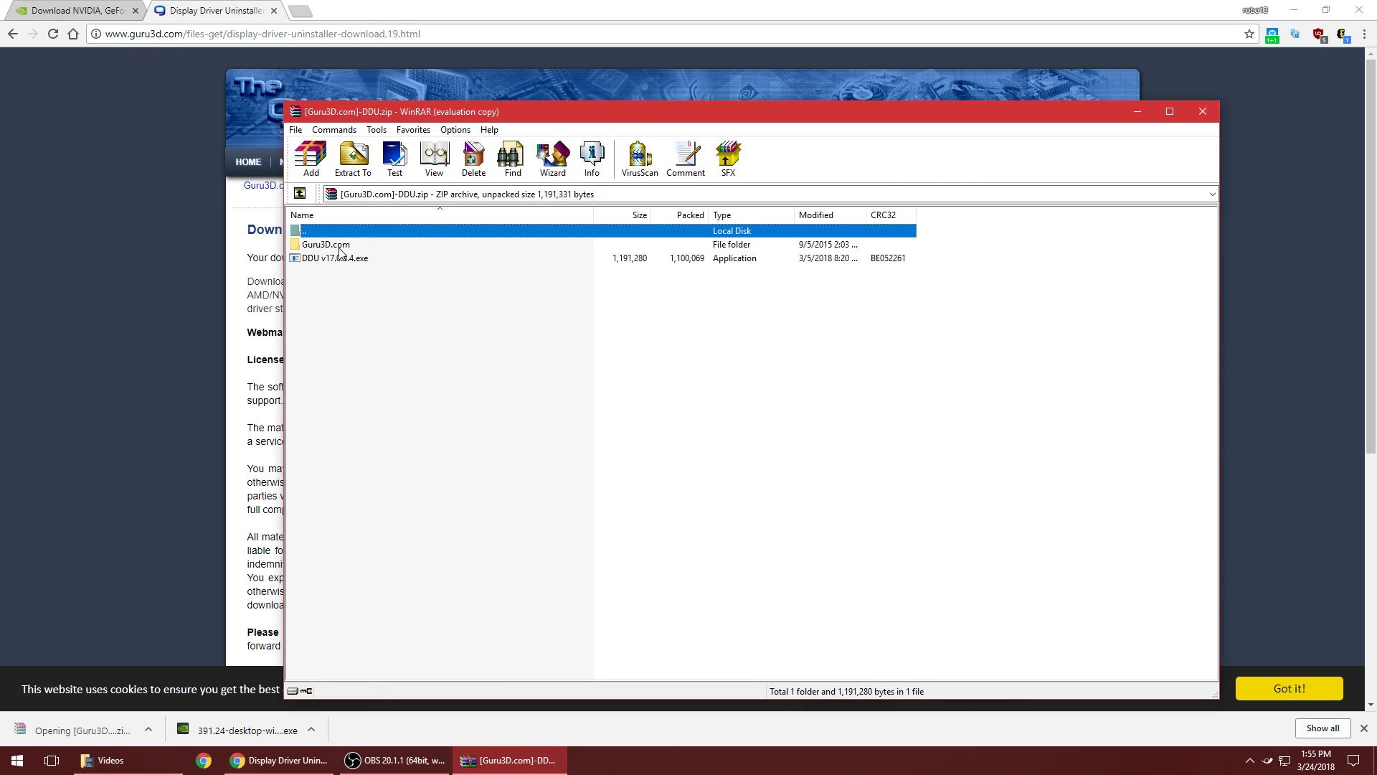
pyautogui.press('Down')
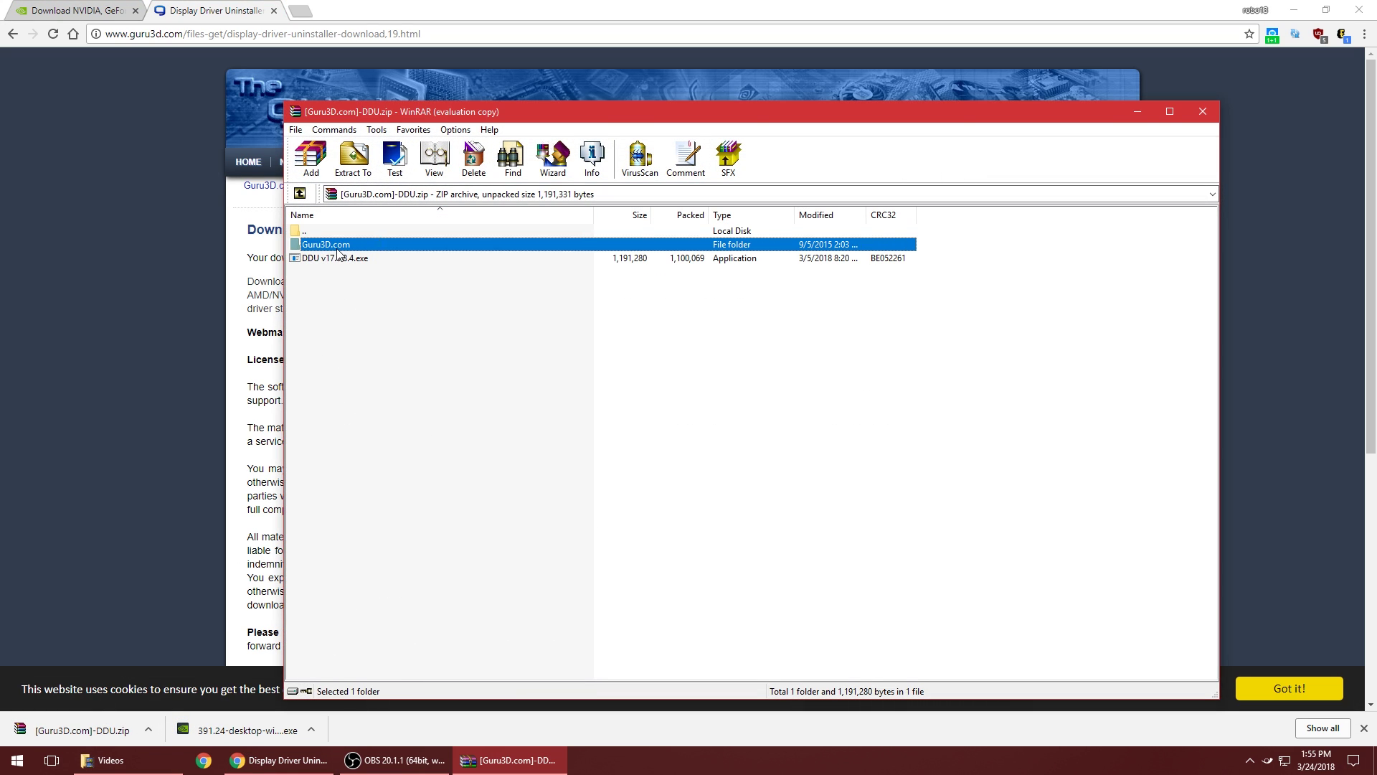
pyautogui.click(344, 261)
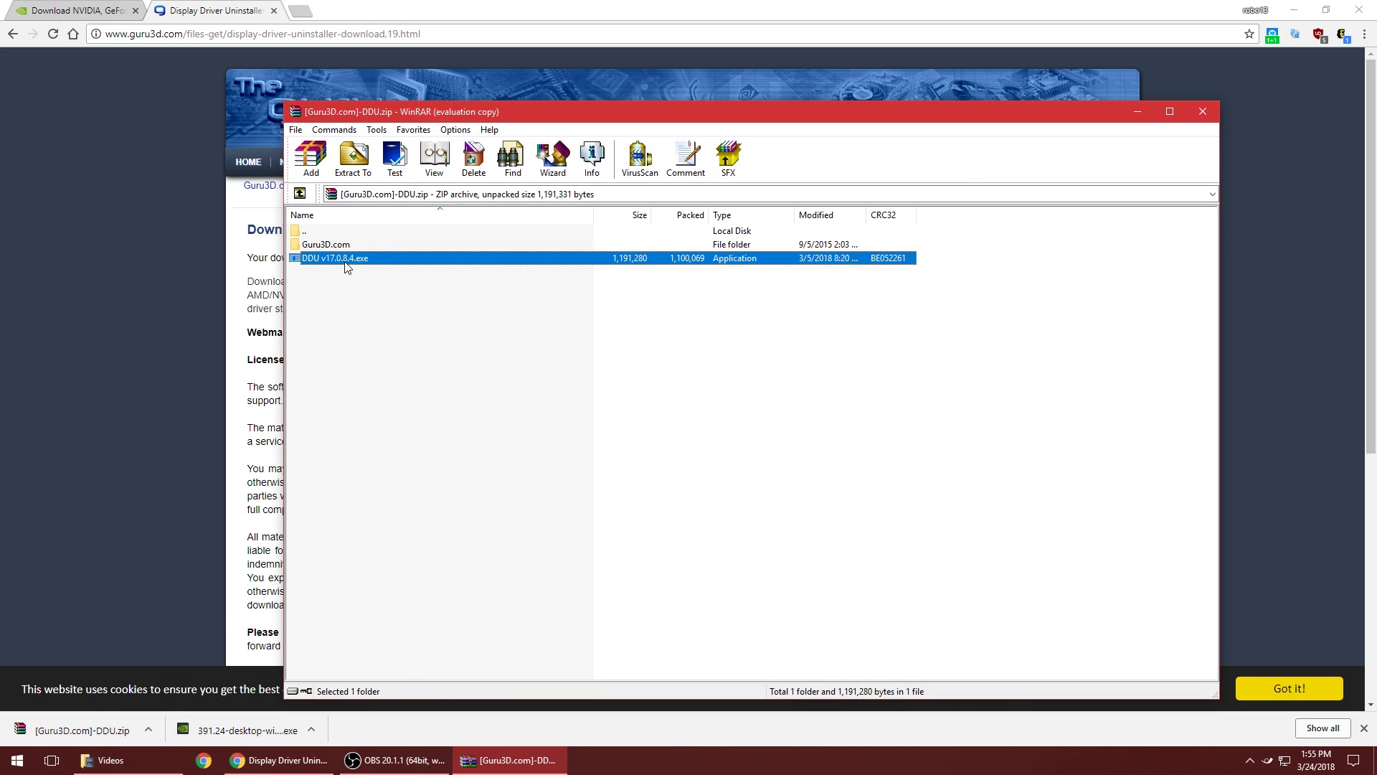
pyautogui.doubleClick(1098, 10)
pyautogui.moveTo(1076, 14); pyautogui.dragTo(1187, 68)
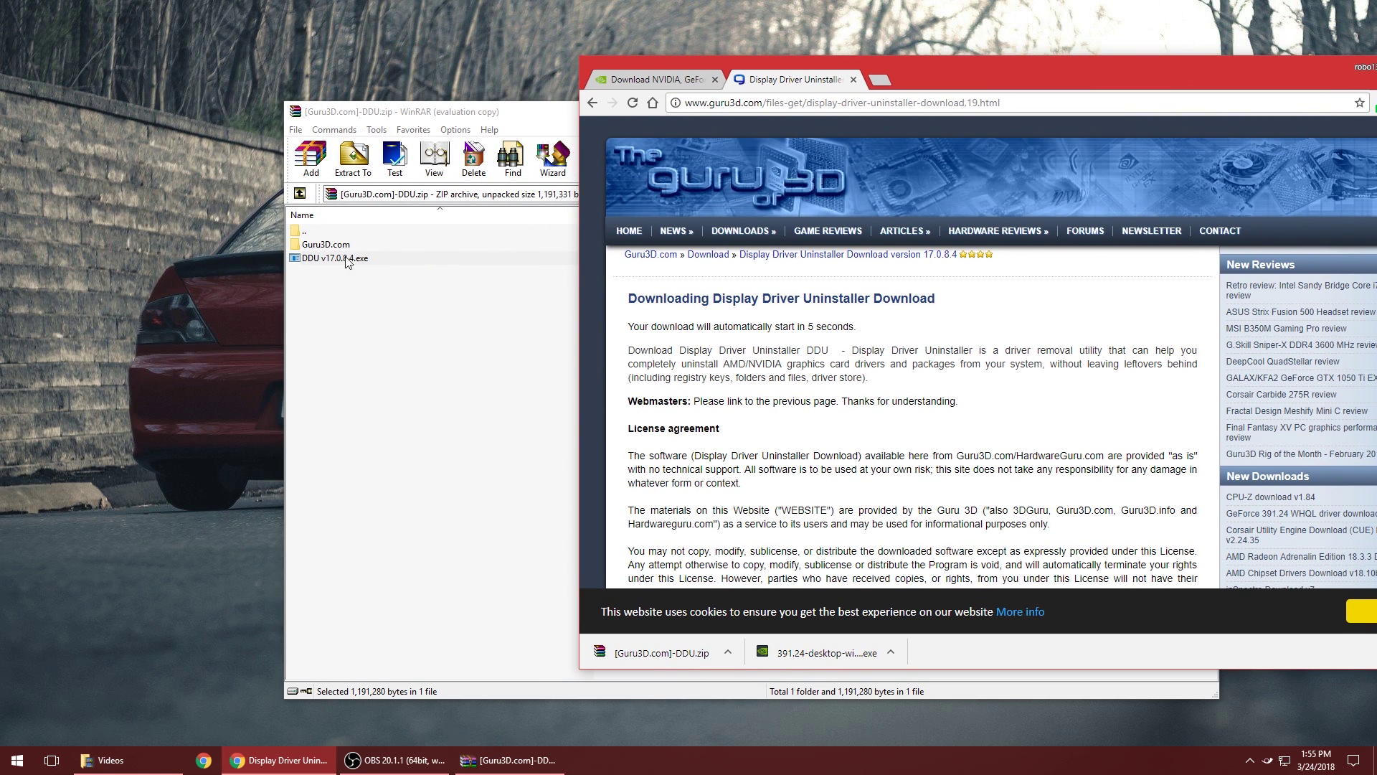
pyautogui.click(333, 265)
pyautogui.moveTo(335, 259); pyautogui.dragTo(169, 317)
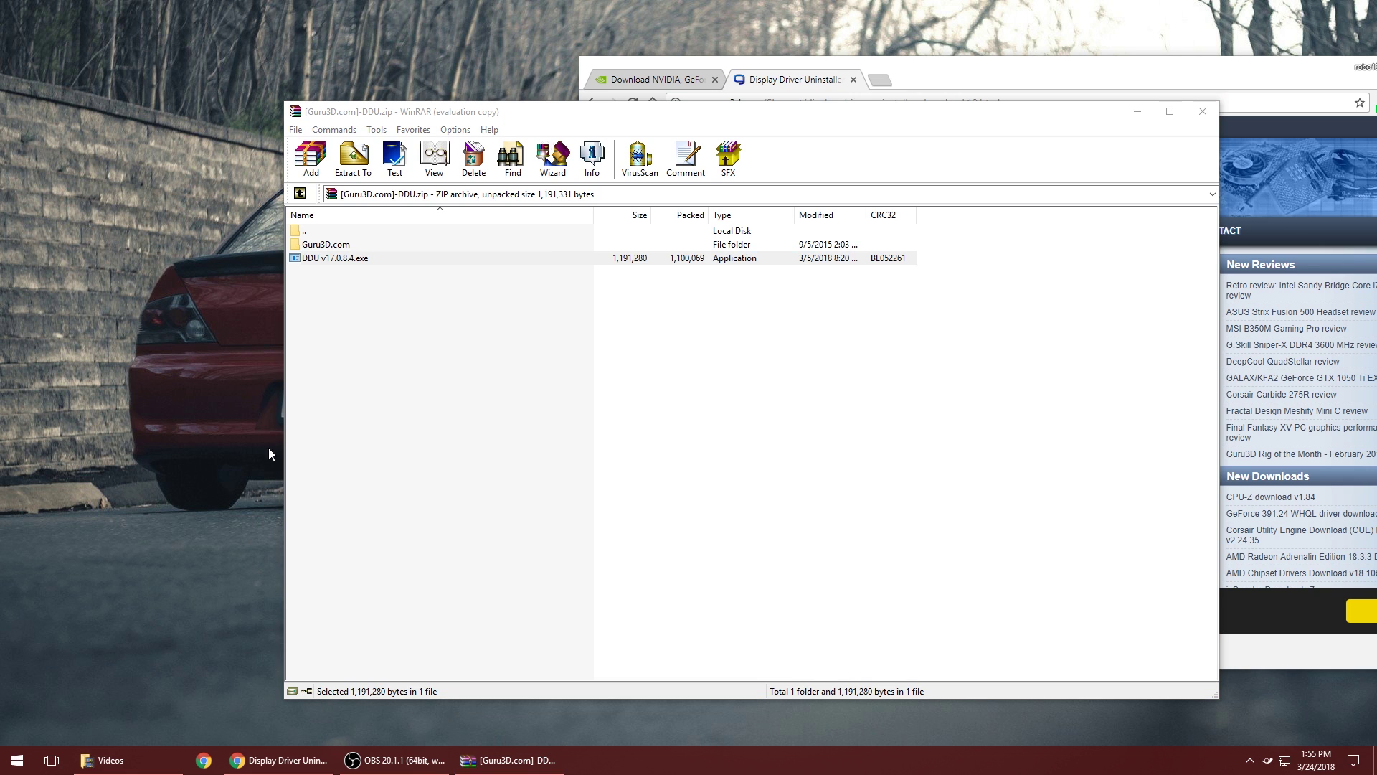
# Create a new desktop folder, New folder (2), and open it.
pyautogui.rightClick(195, 323)
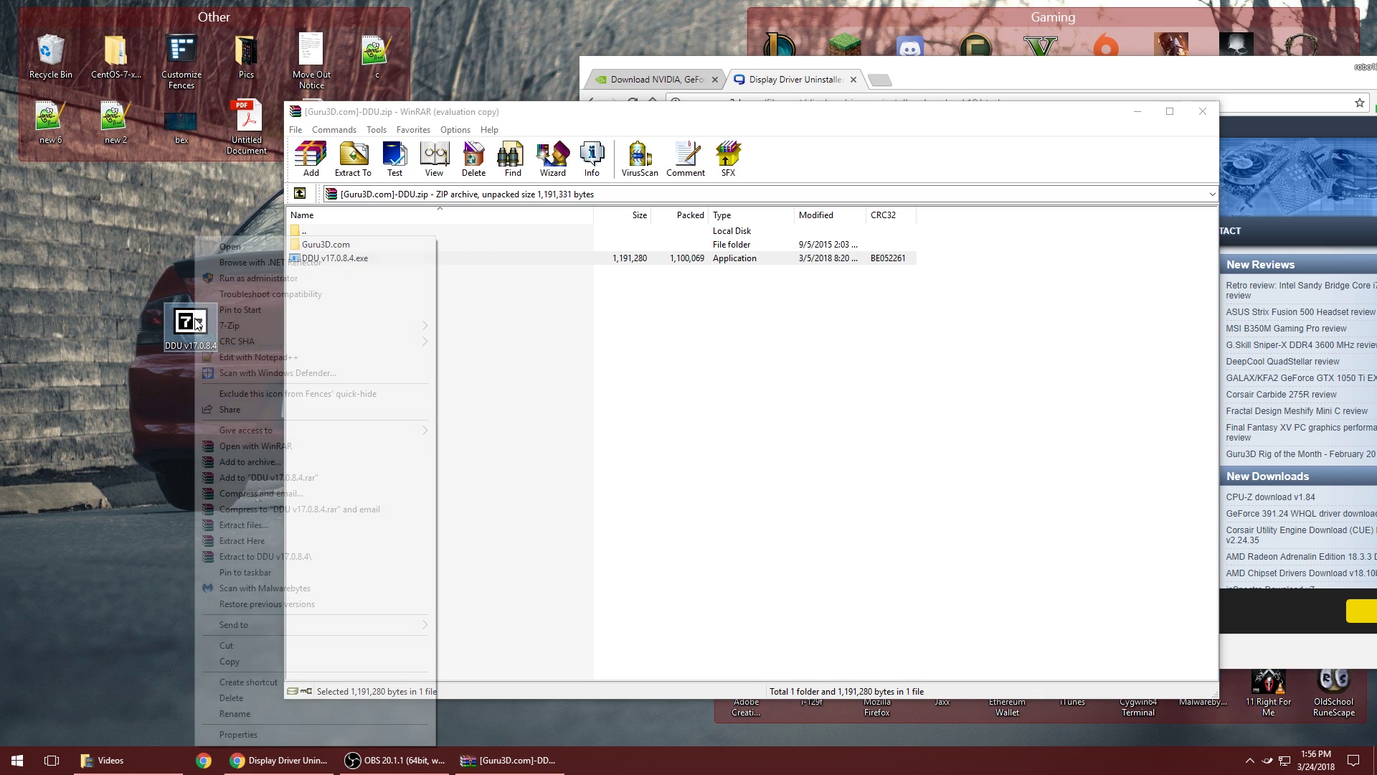
pyautogui.click(93, 332)
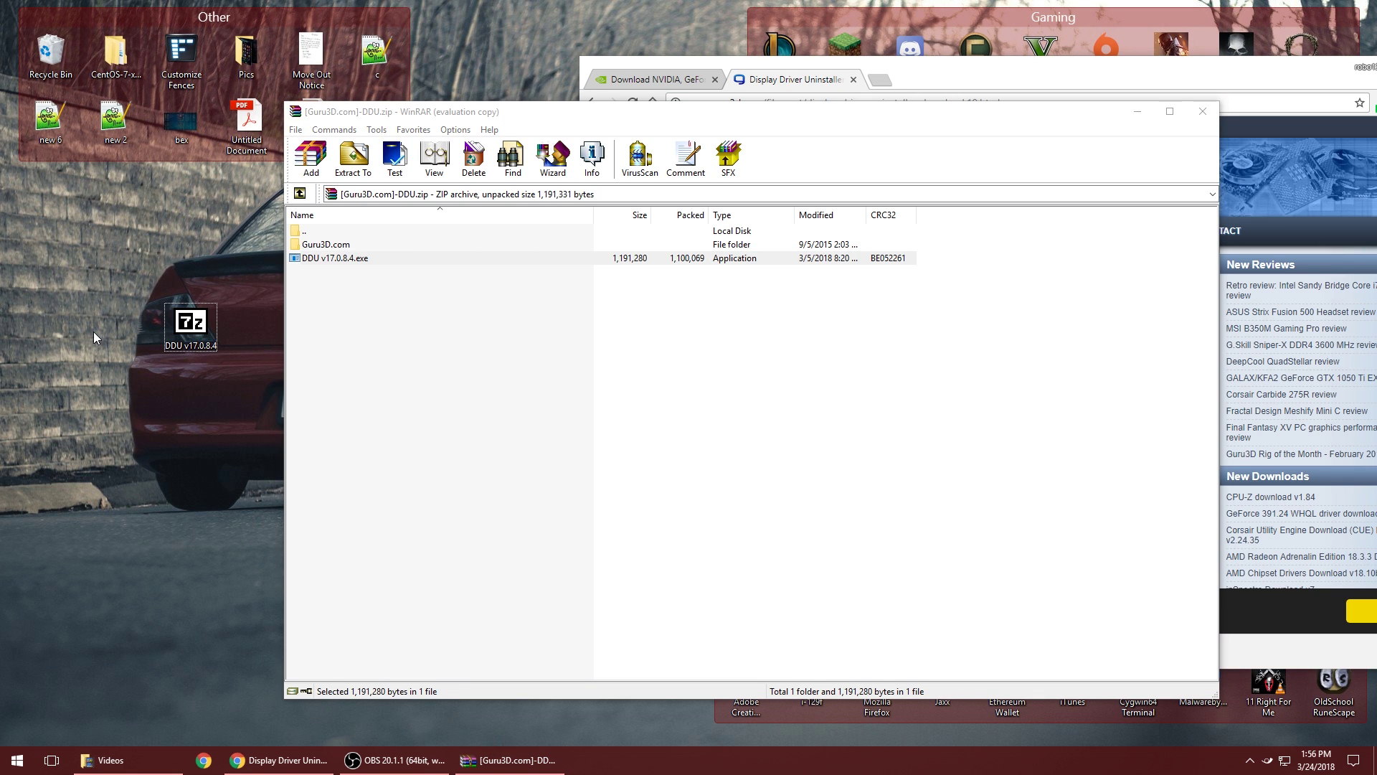
pyautogui.rightClick(84, 321)
pyautogui.moveTo(200, 513)
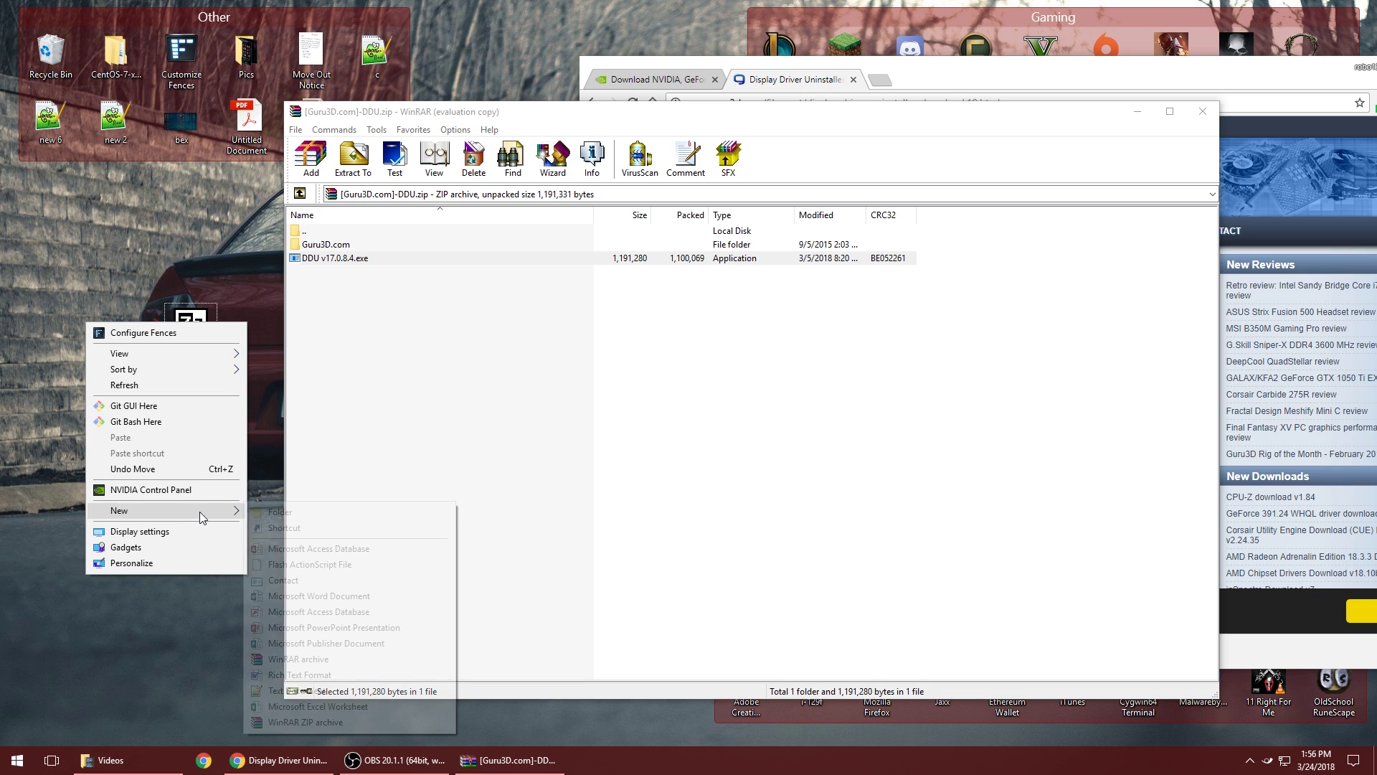
pyautogui.click(290, 512)
pyautogui.press('Return')
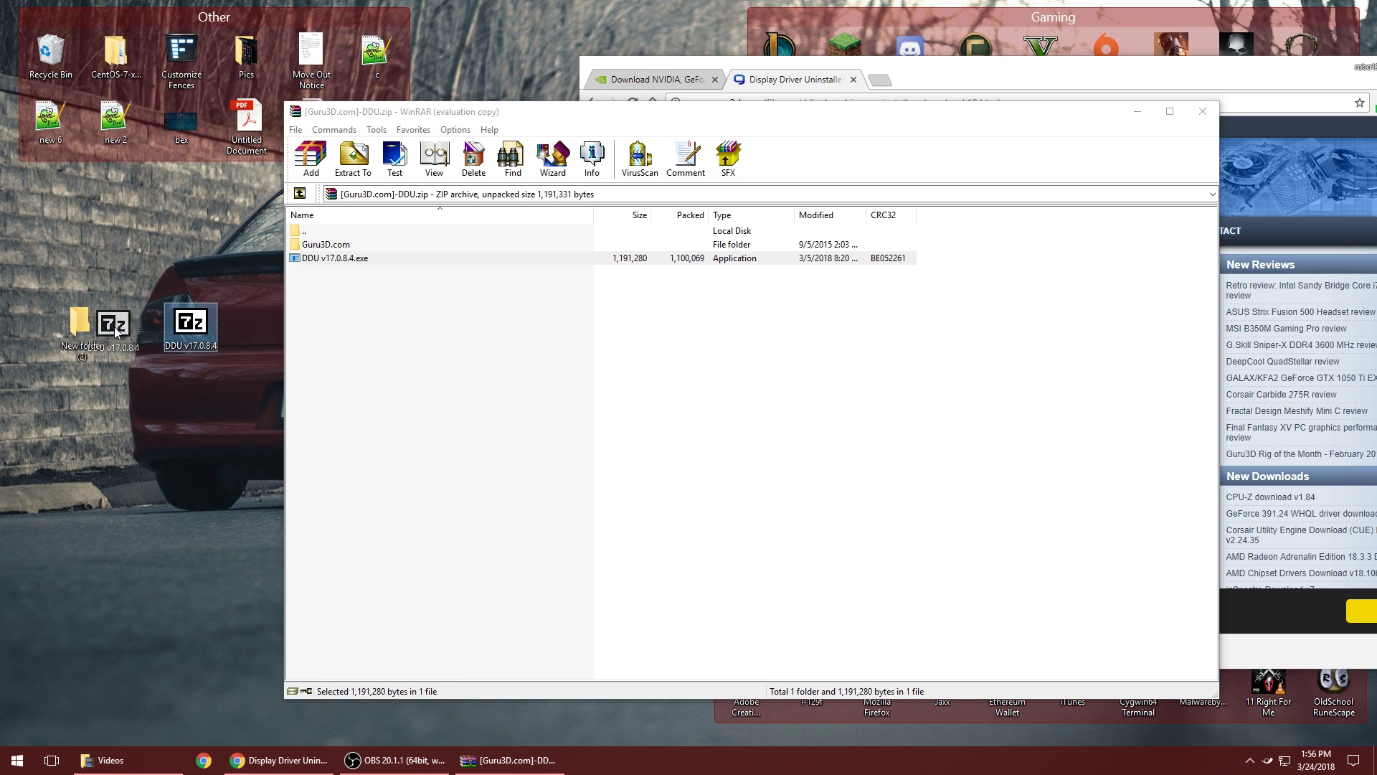
pyautogui.doubleClick(79, 333)
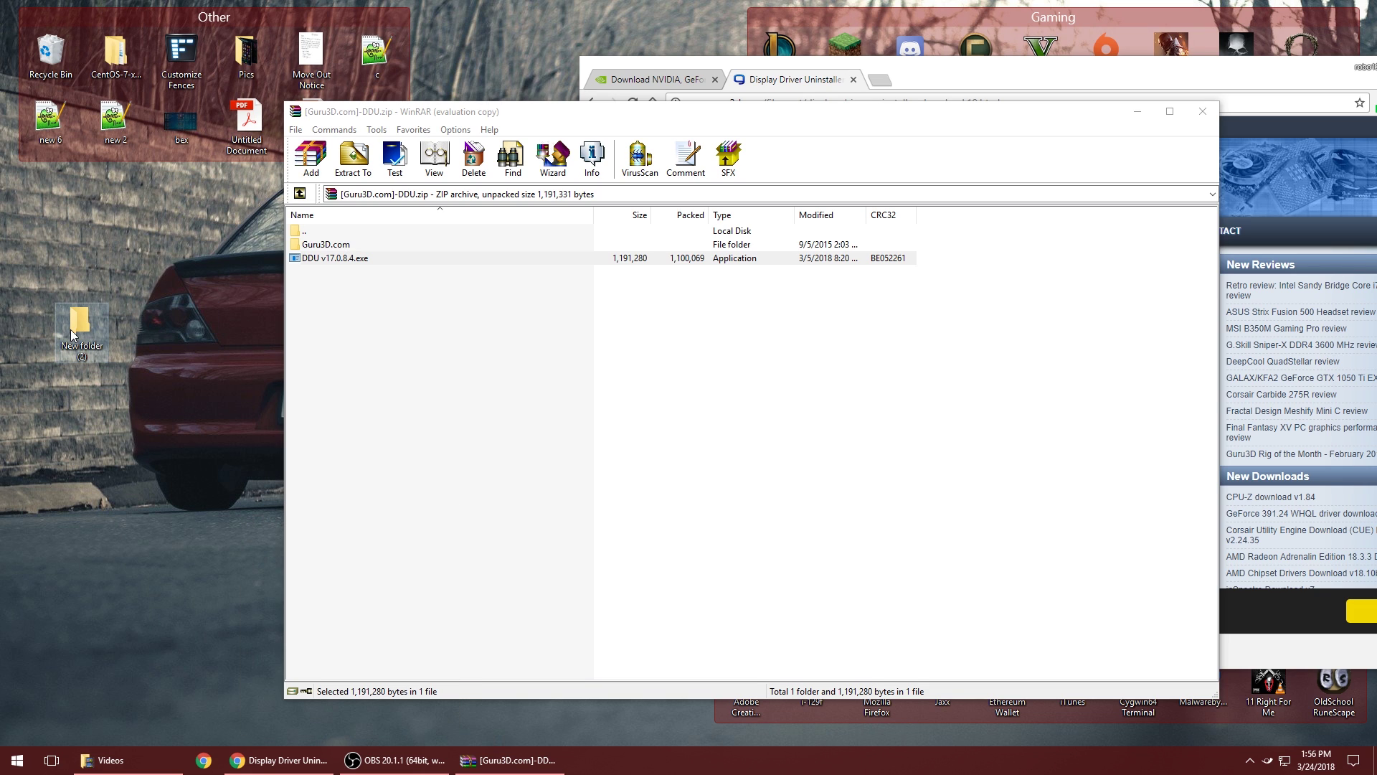
pyautogui.doubleClick(205, 438)
# Move the DDU exe into New folder (2) and extract it there, allowing the unverified app.
pyautogui.moveTo(335, 258); pyautogui.dragTo(502, 358)
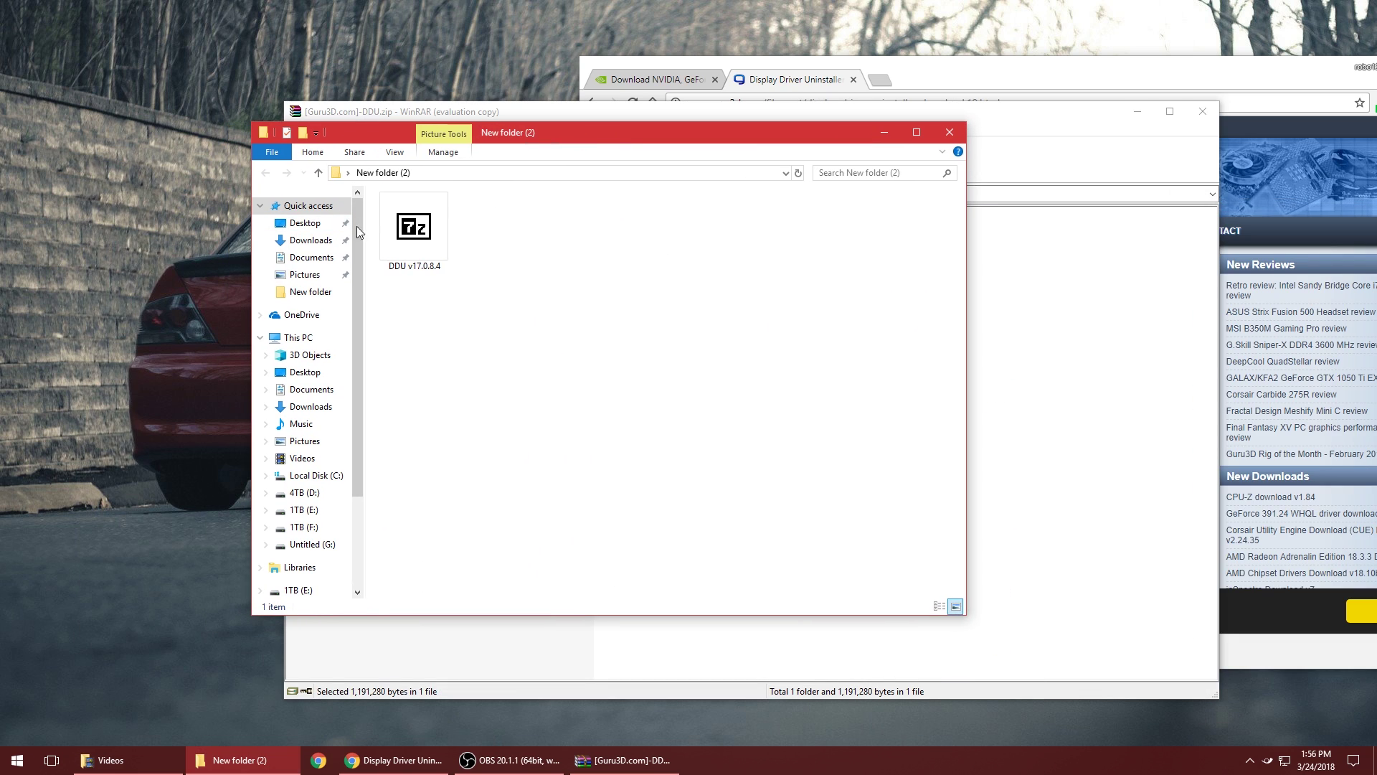
pyautogui.doubleClick(387, 255)
pyautogui.click(811, 504)
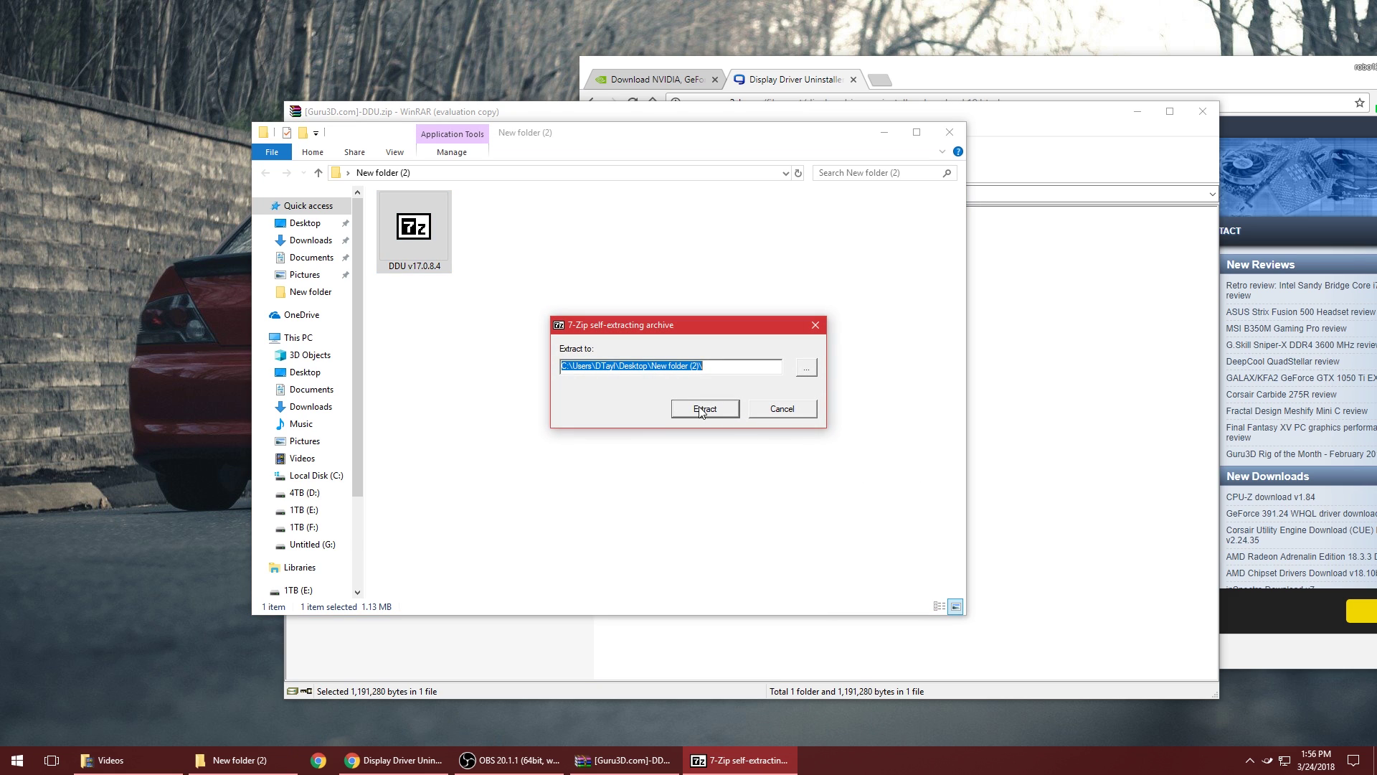
pyautogui.click(705, 409)
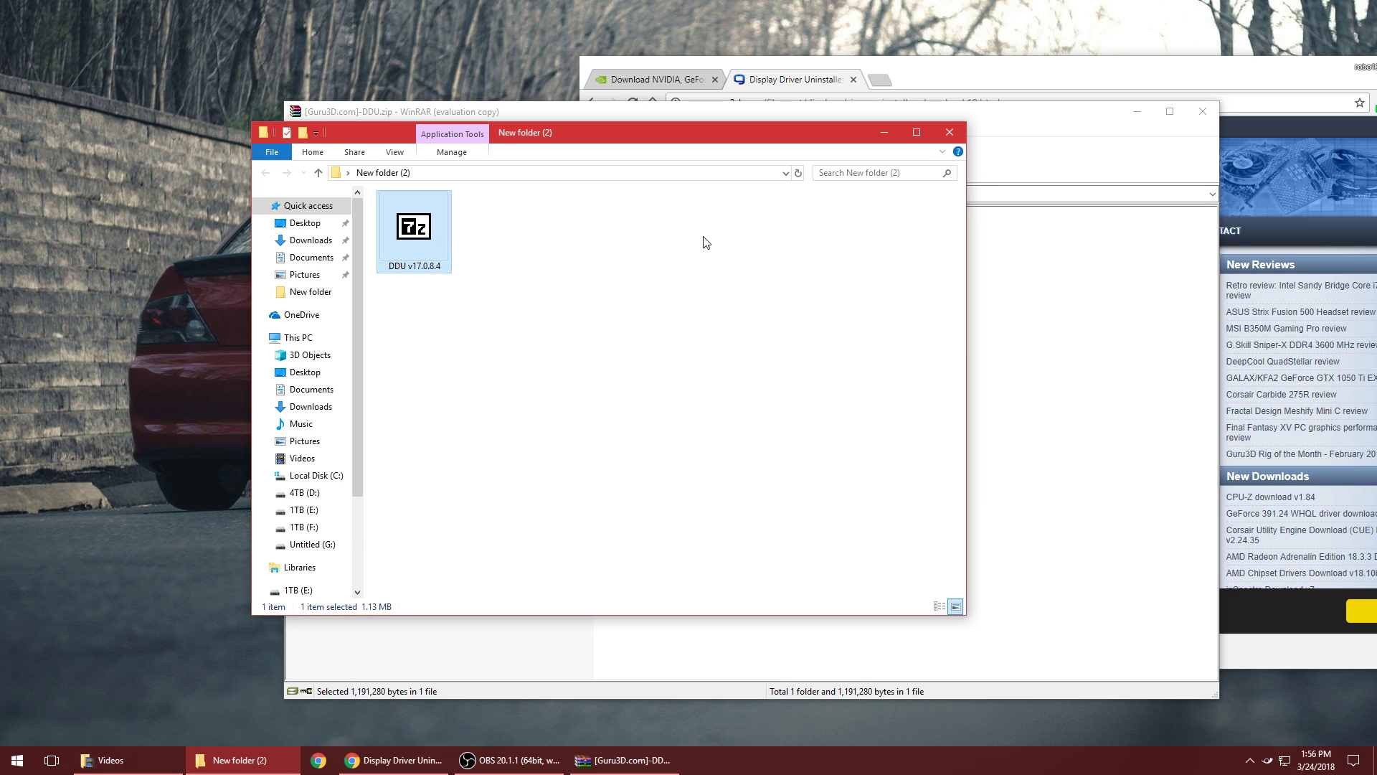
pyautogui.click(614, 369)
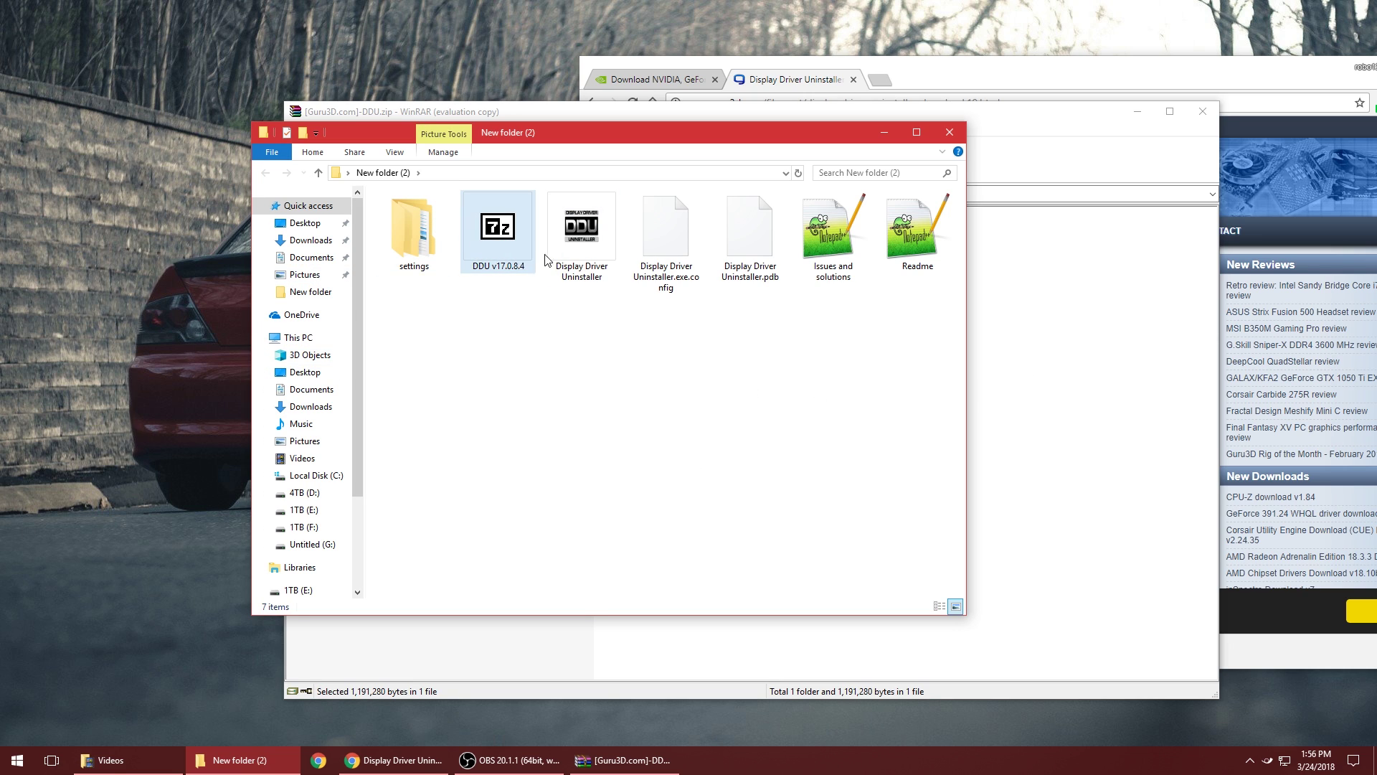
# Launch Display Driver Uninstaller from New folder (2) and dismiss the Safe Mode warning, keeping Nvidia selected.
pyautogui.click(582, 228)
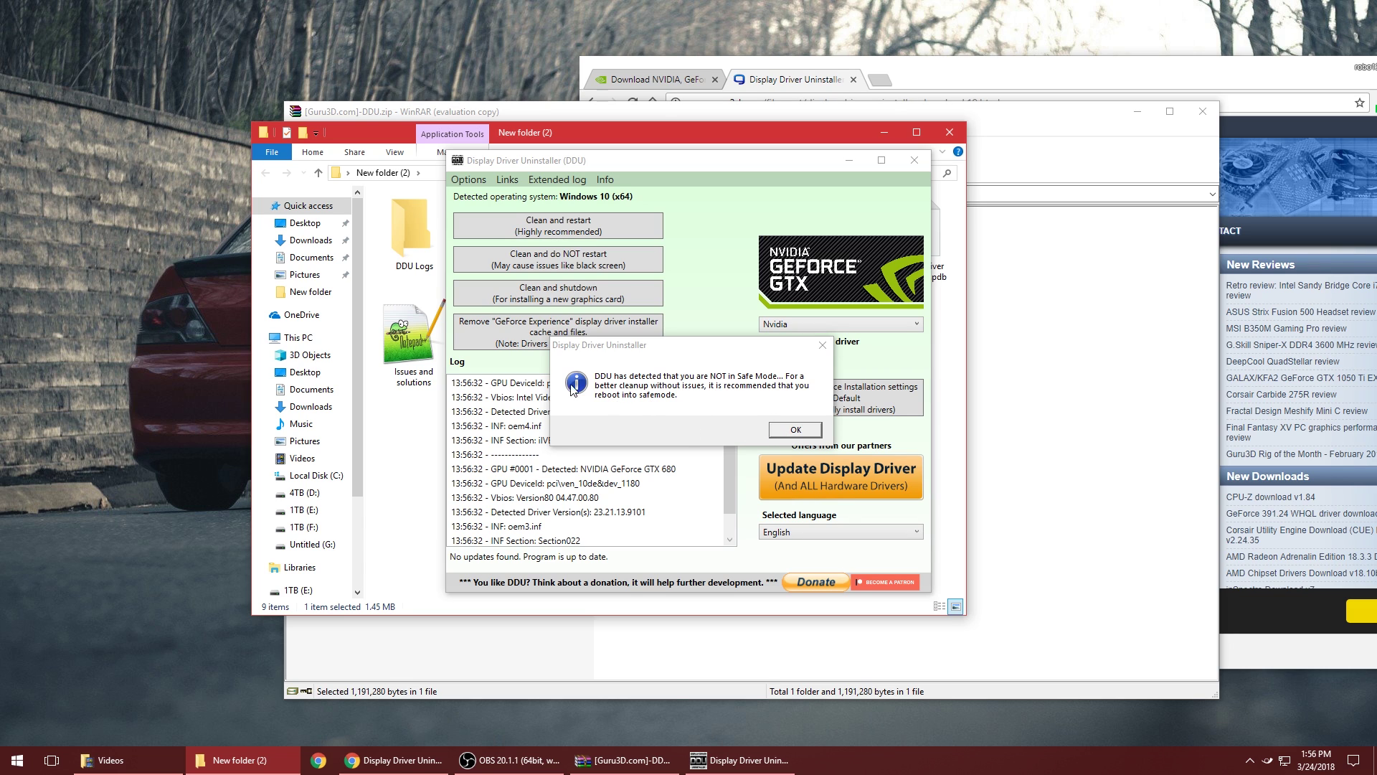
pyautogui.click(805, 429)
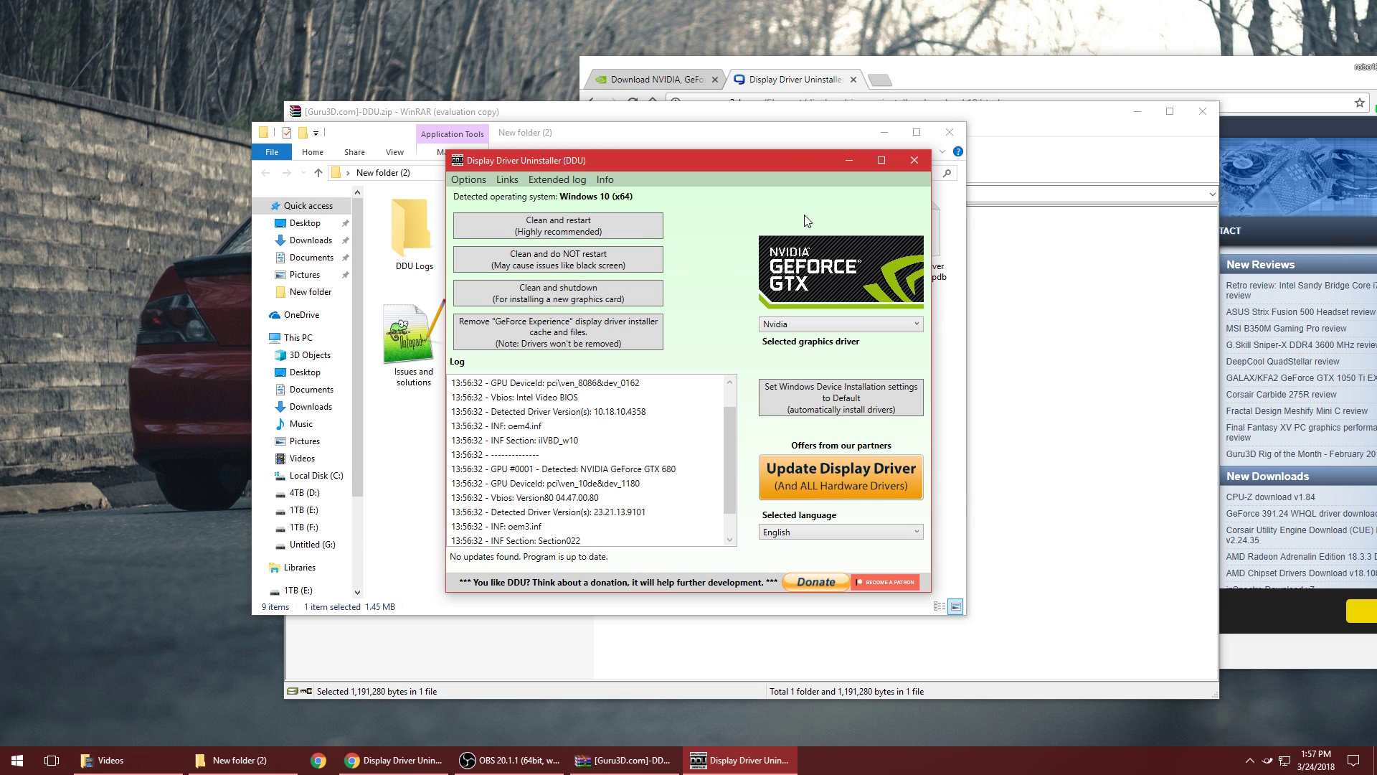
# Clean and restart with DDU, then open Downloads to reach the 391.24 driver installer.
pyautogui.click(575, 228)
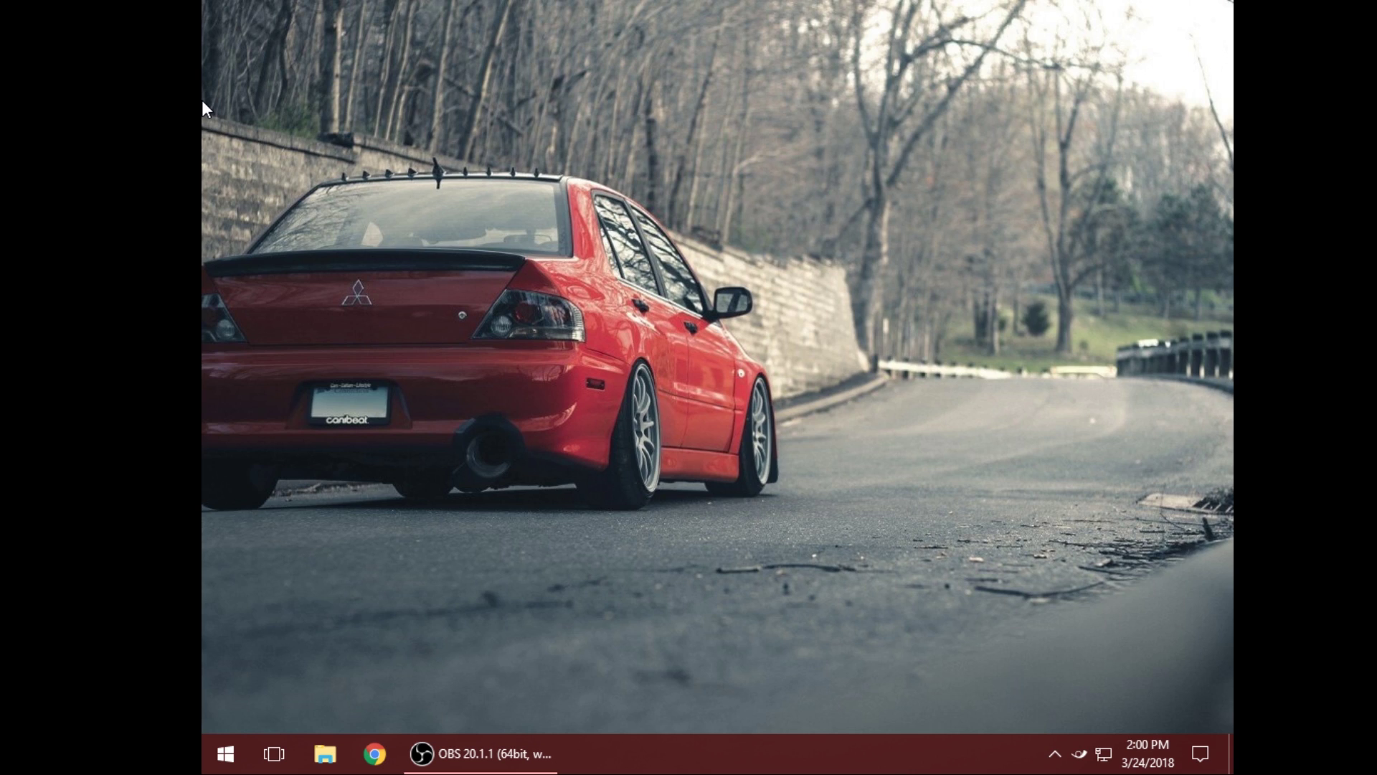
pyautogui.rightClick(733, 144)
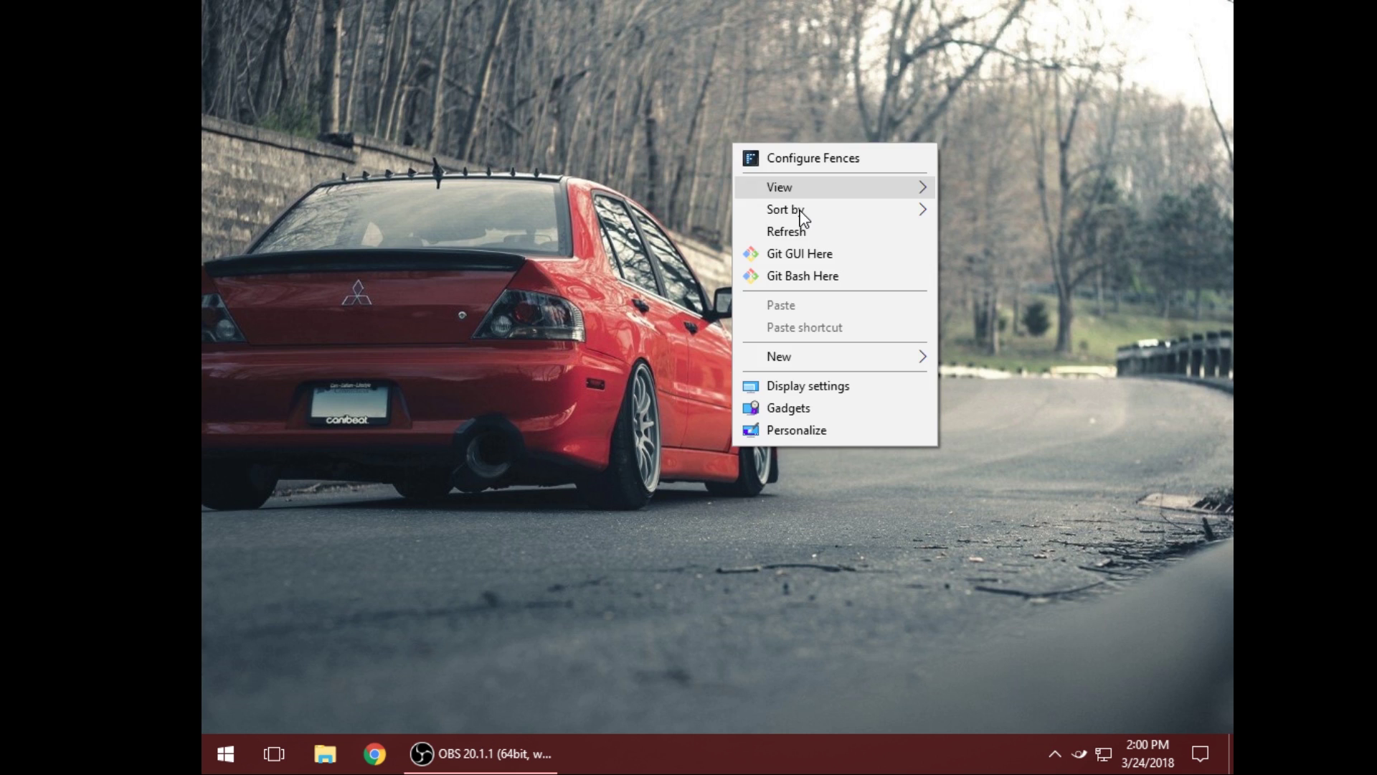
pyautogui.click(203, 61)
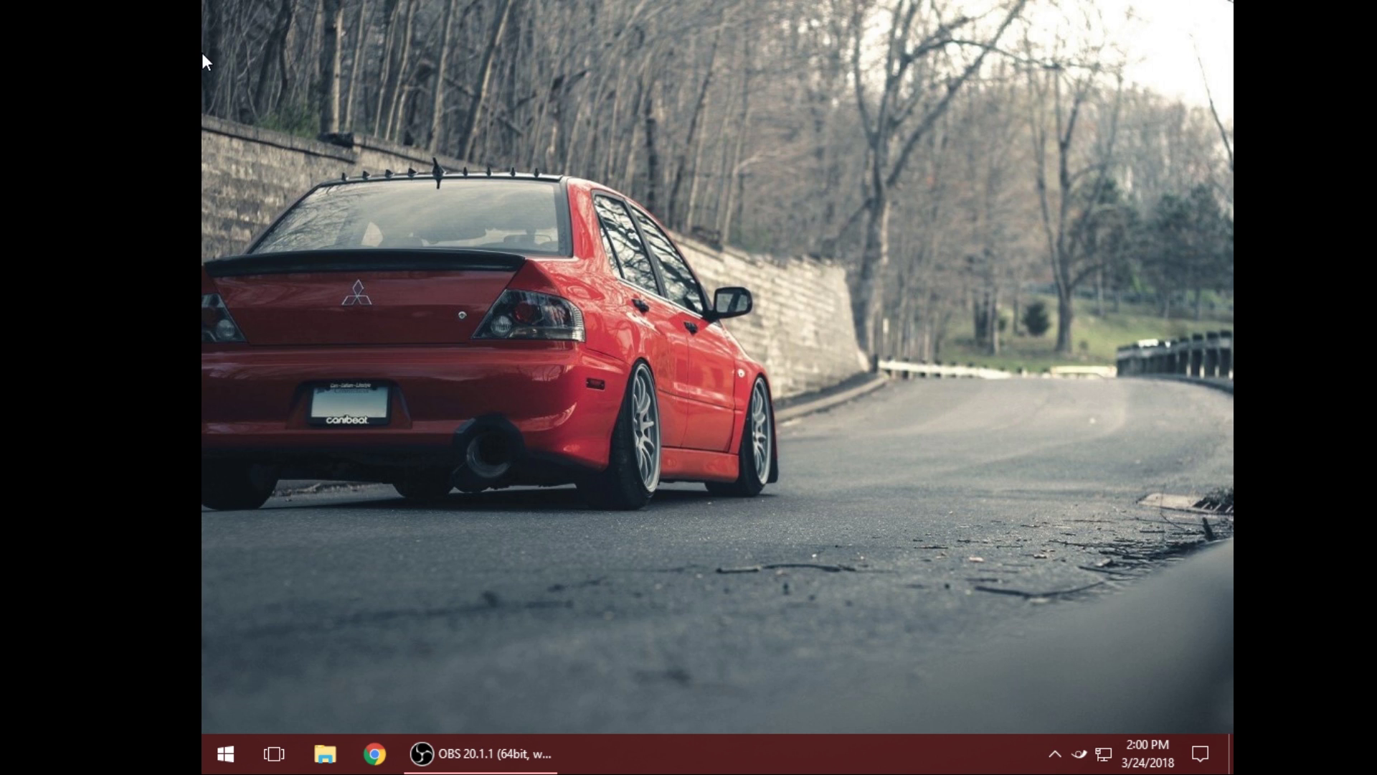
pyautogui.press('super+e')
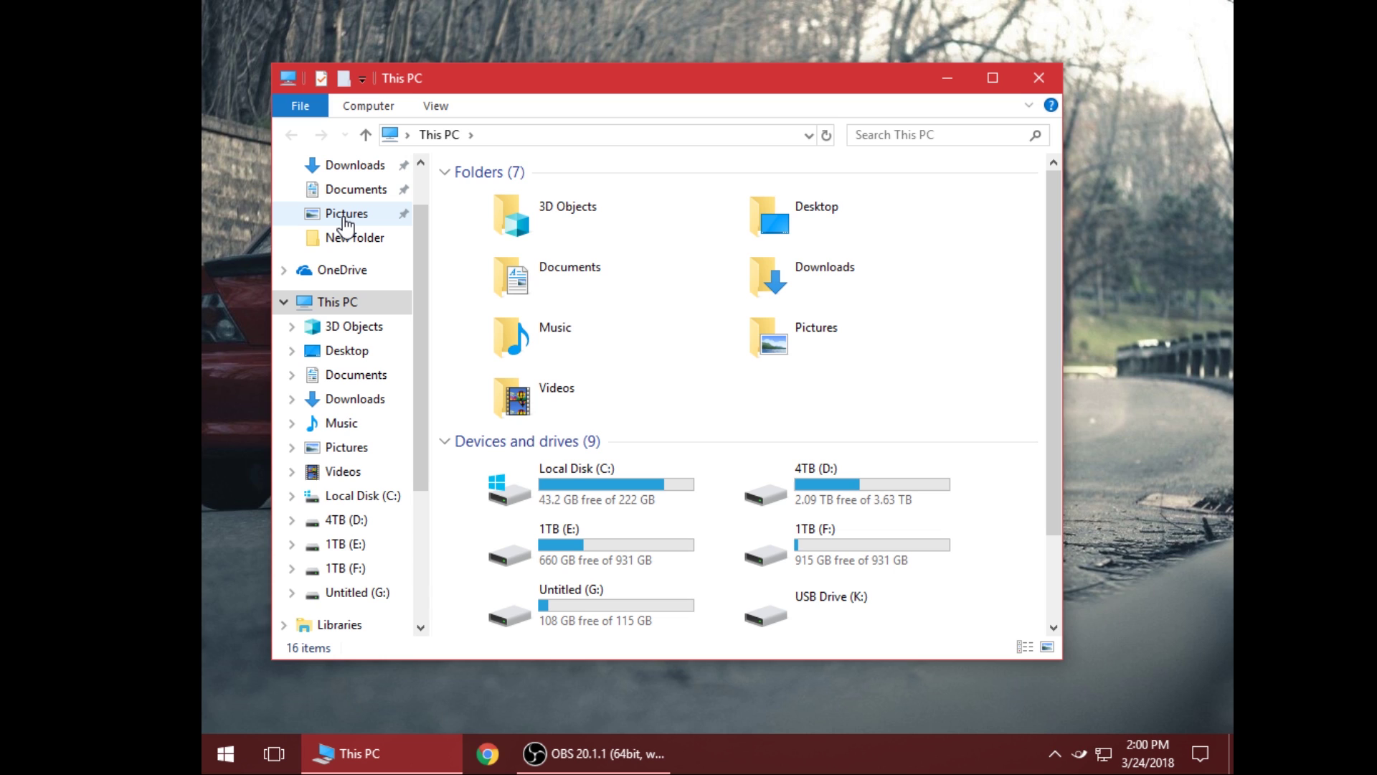
pyautogui.click(355, 165)
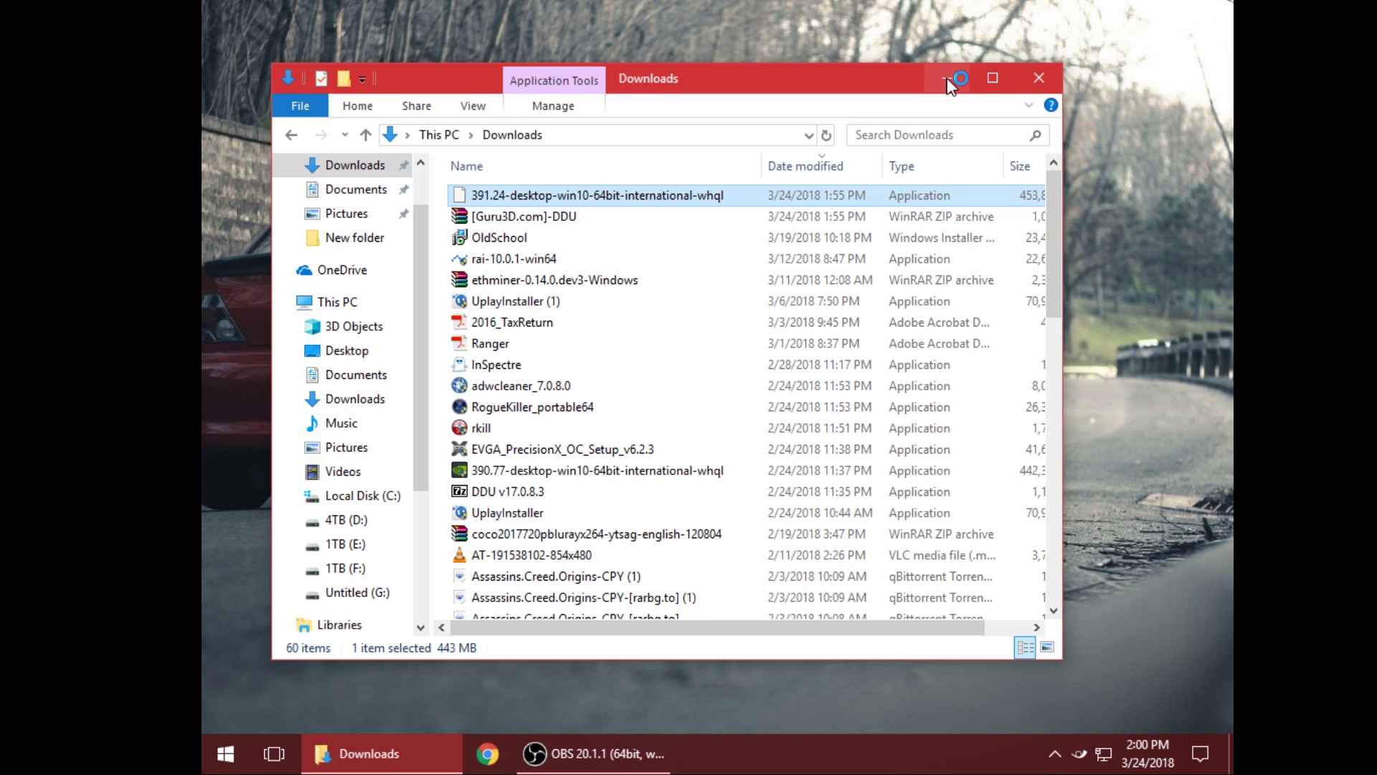
# Minimize the Downloads window while the NVIDIA 391.24 installer loads.
pyautogui.click(947, 80)
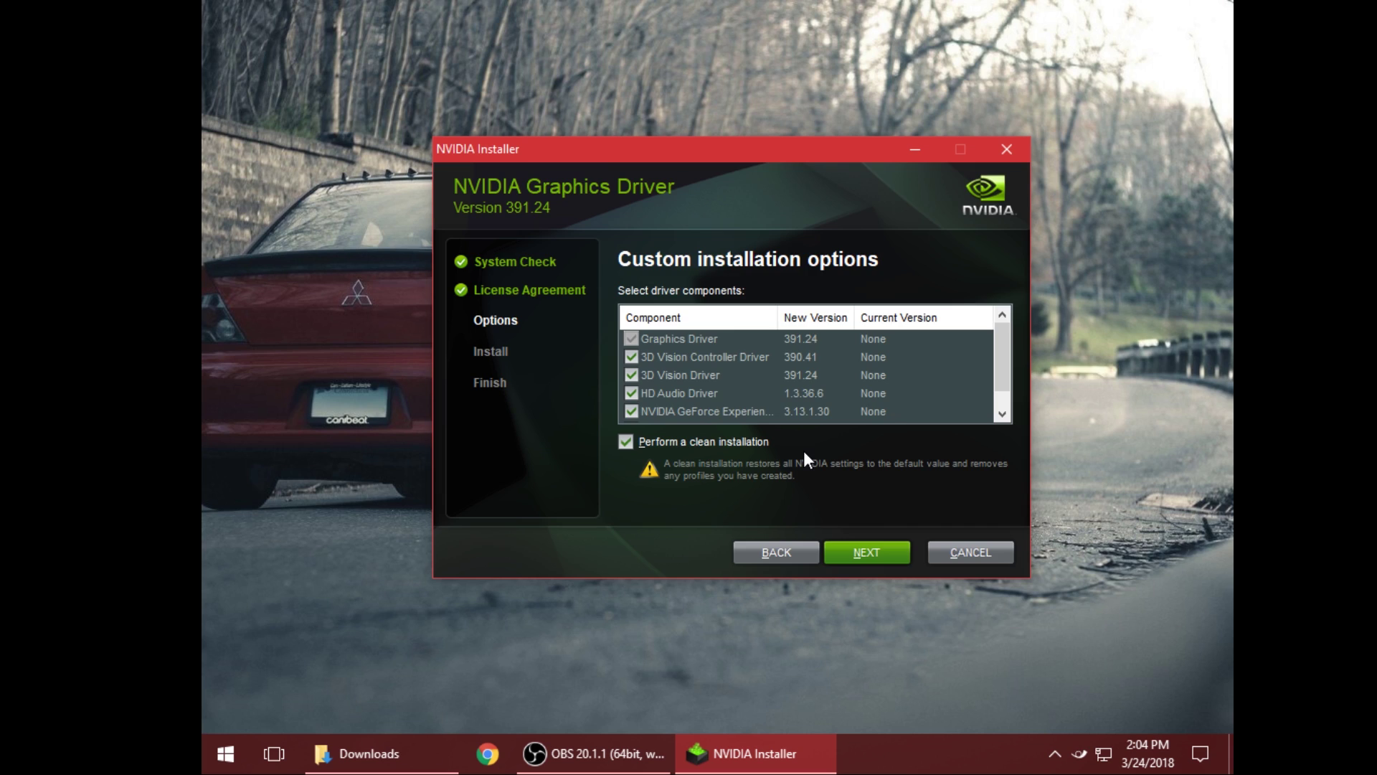
# Install PhysX, 3D Vision, HD Audio, Graphics Driver 391.24 and GeForce Experience.
pyautogui.press('Return')
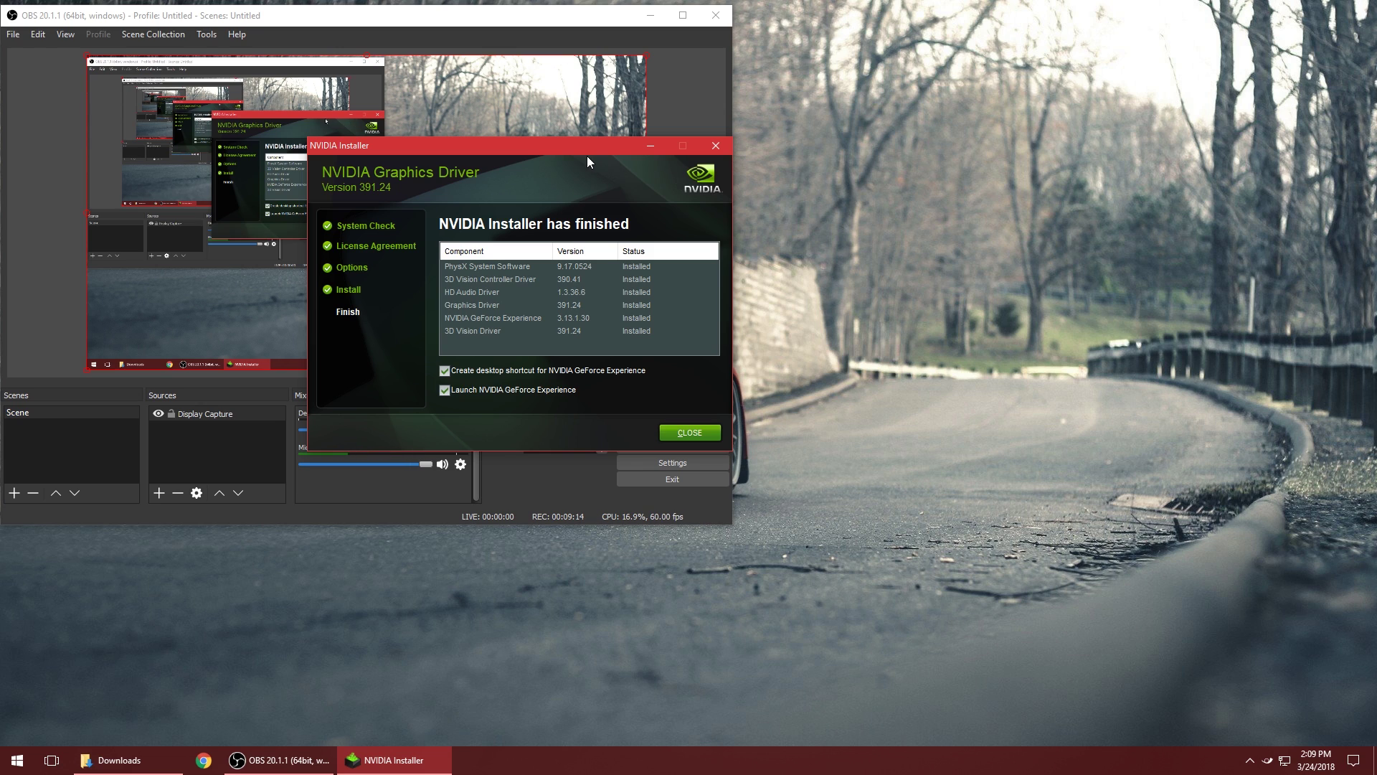
pyautogui.moveTo(568, 147); pyautogui.dragTo(810, 188)
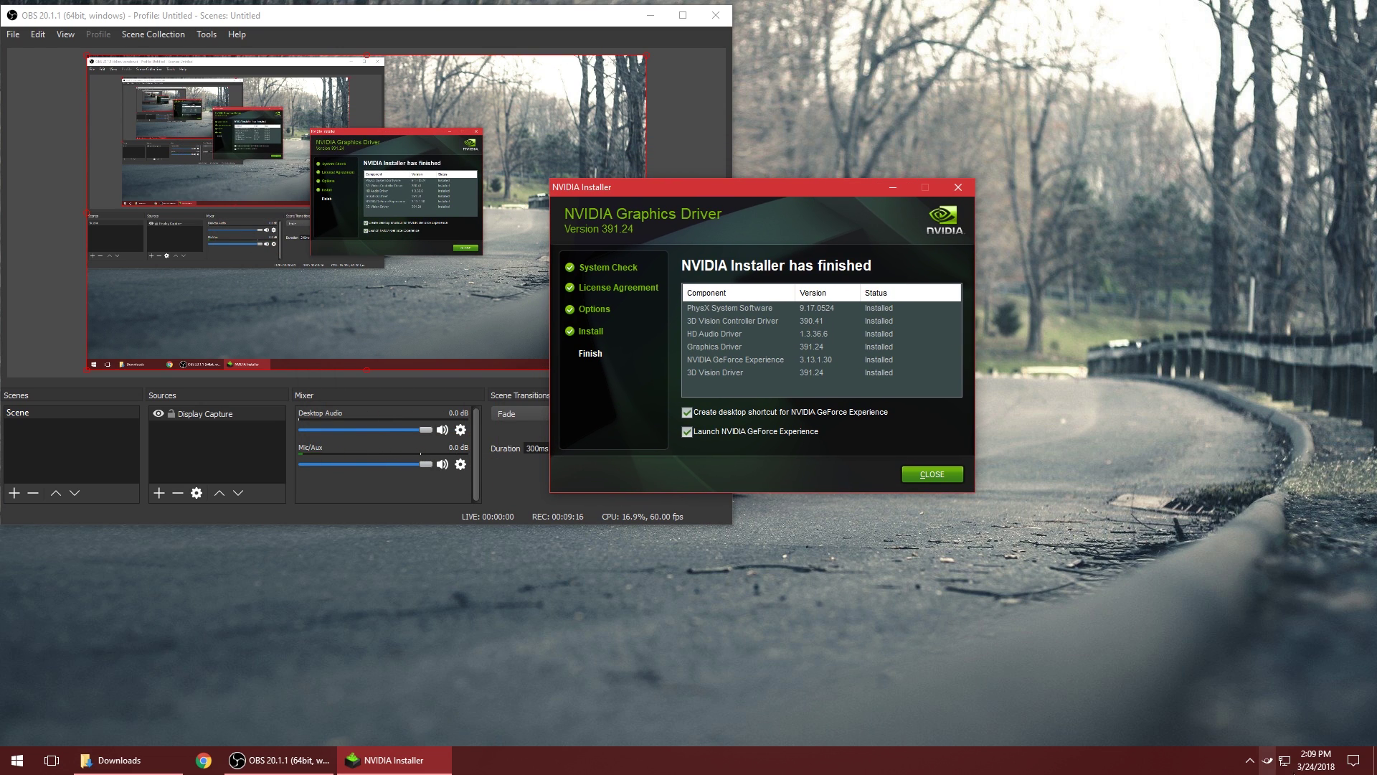